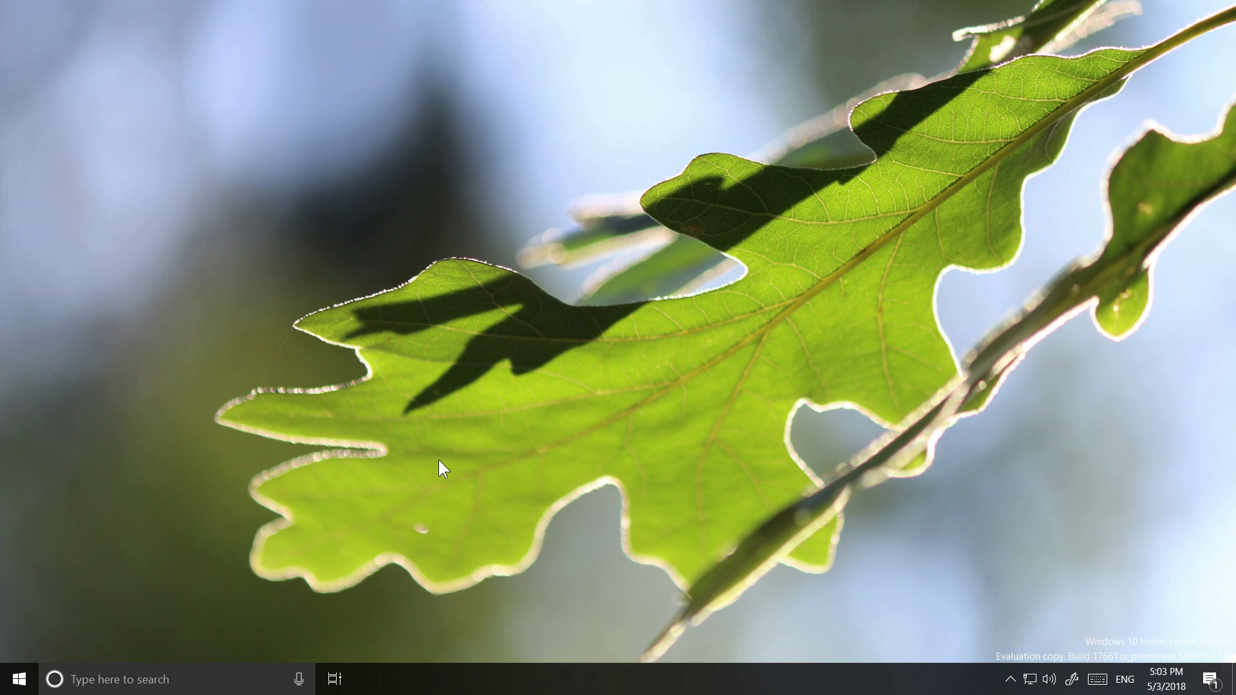
Check the Windows version with winver, then close About Windows.
key(super)
text(winver)
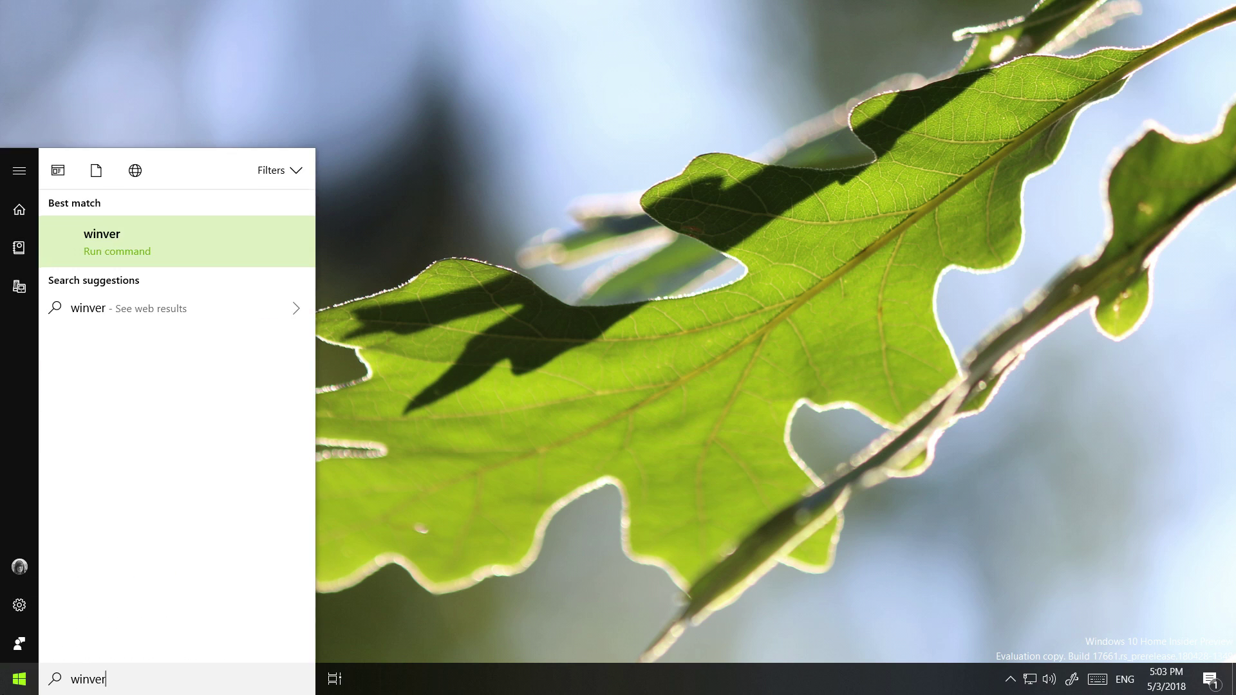
key(Return)
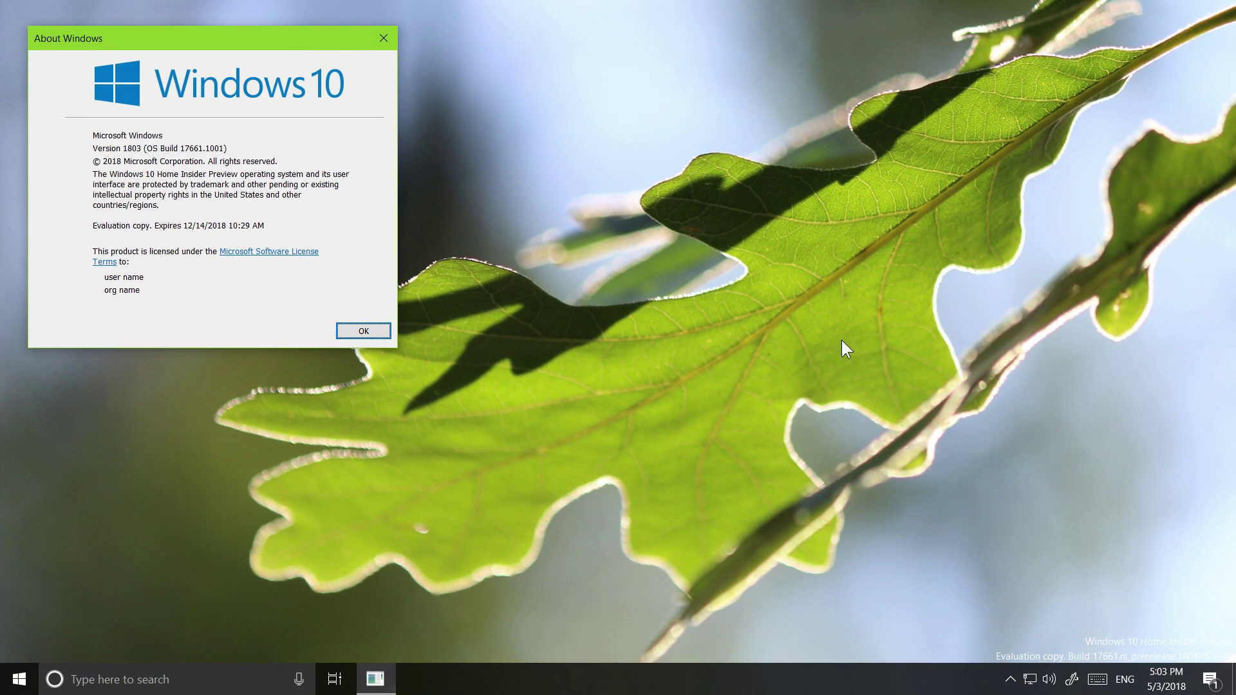
click(383, 38)
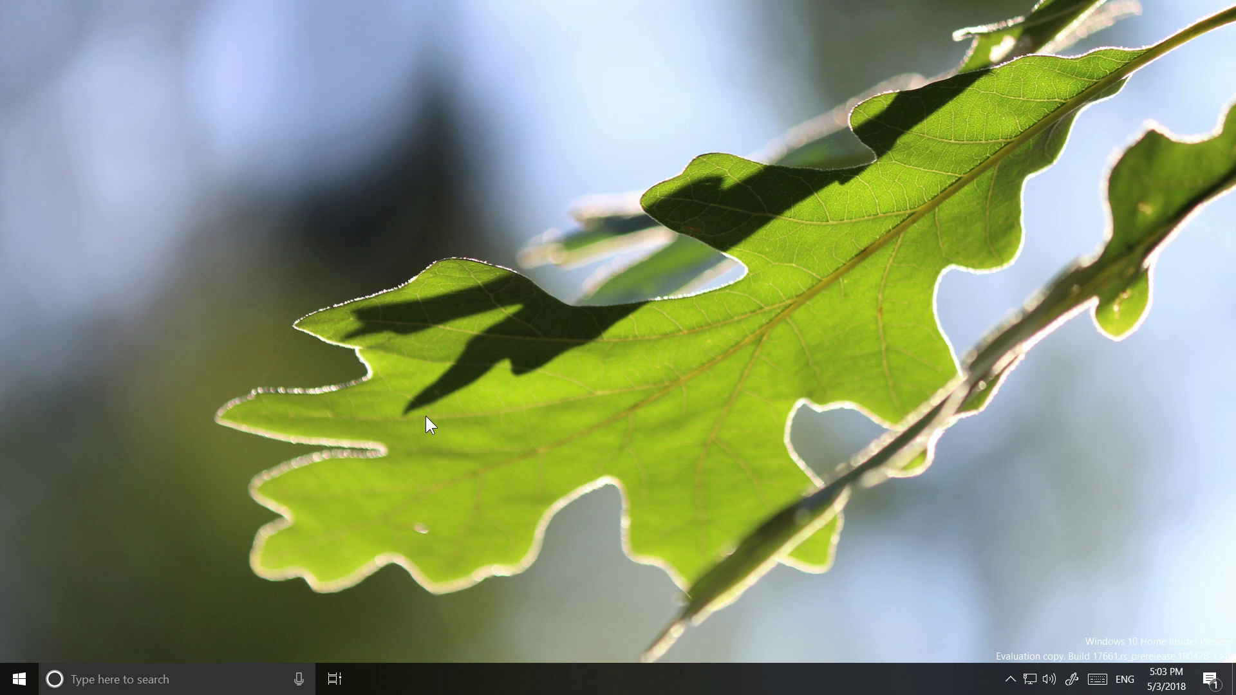
Open Windows Settings and add two new tabs beside it.
click(19, 681)
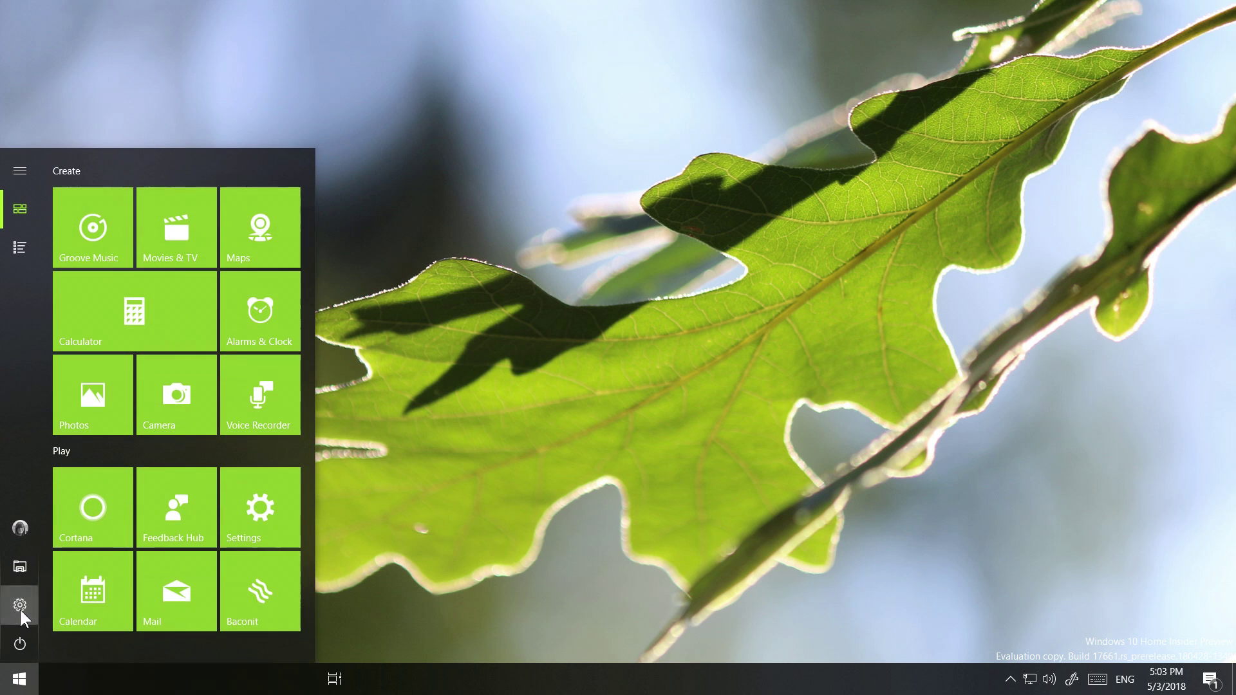
click(20, 608)
click(358, 56)
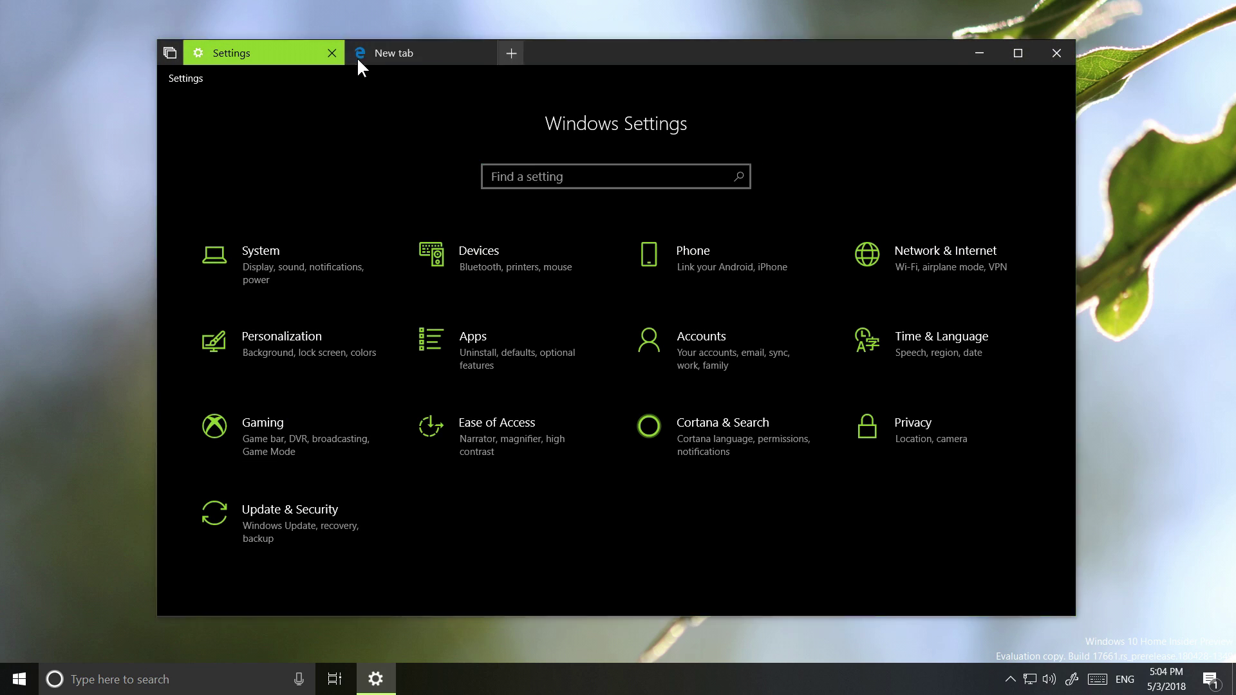
click(519, 52)
click(271, 57)
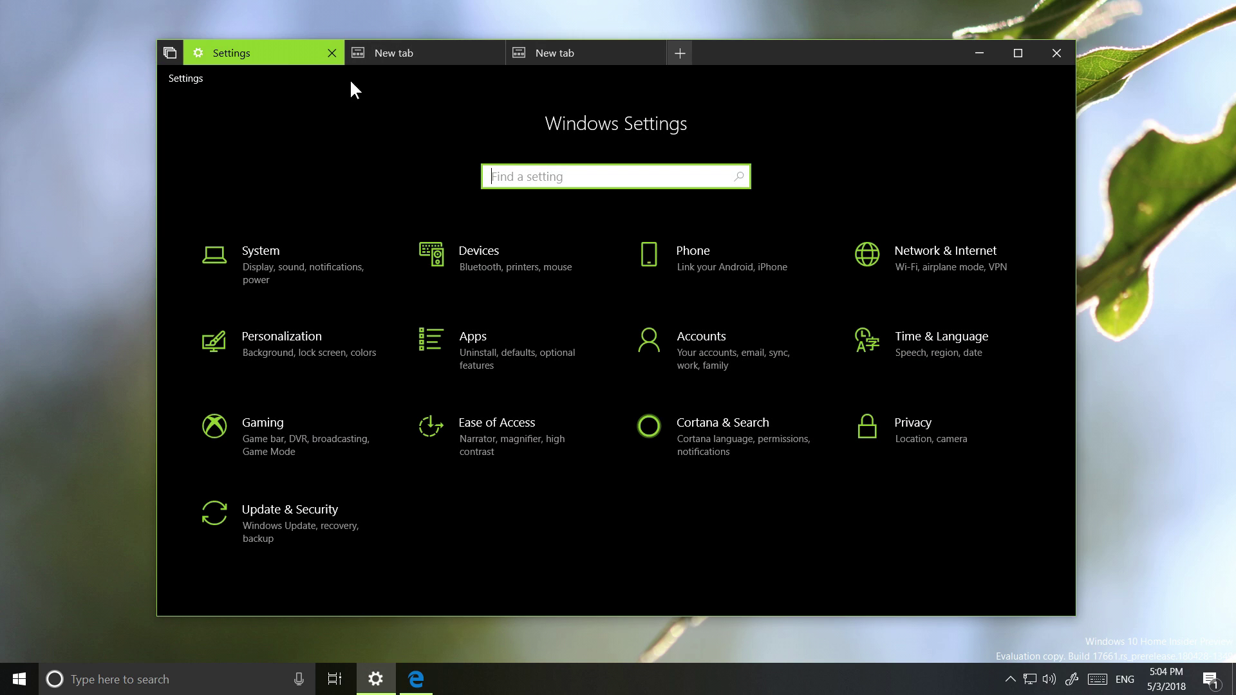
Search 'sets' and switch the Sets 'Tabs in apps' setting On.
text(sets)
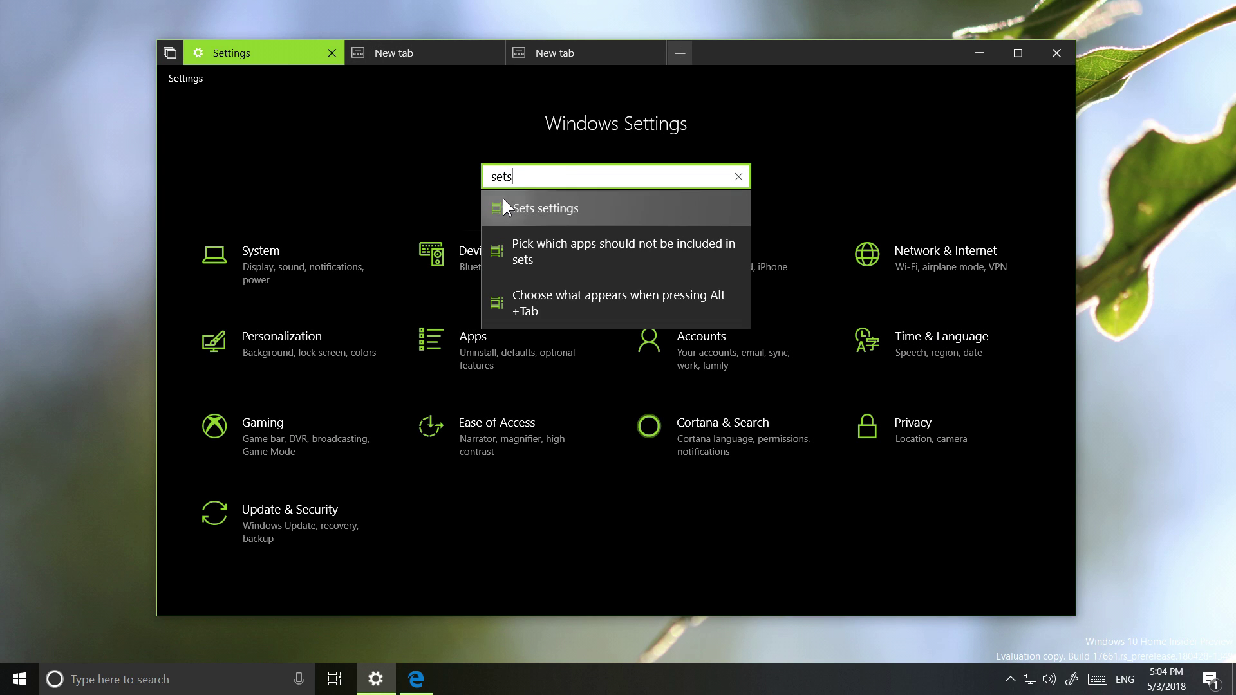
click(503, 200)
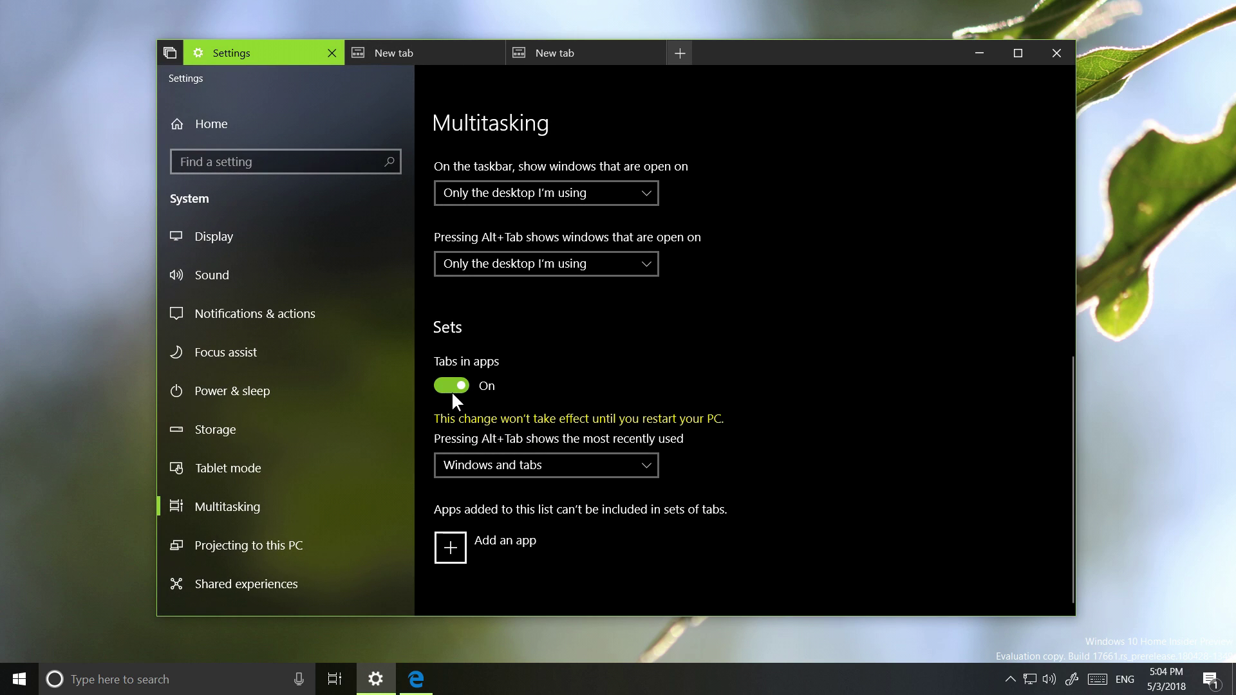
click(451, 390)
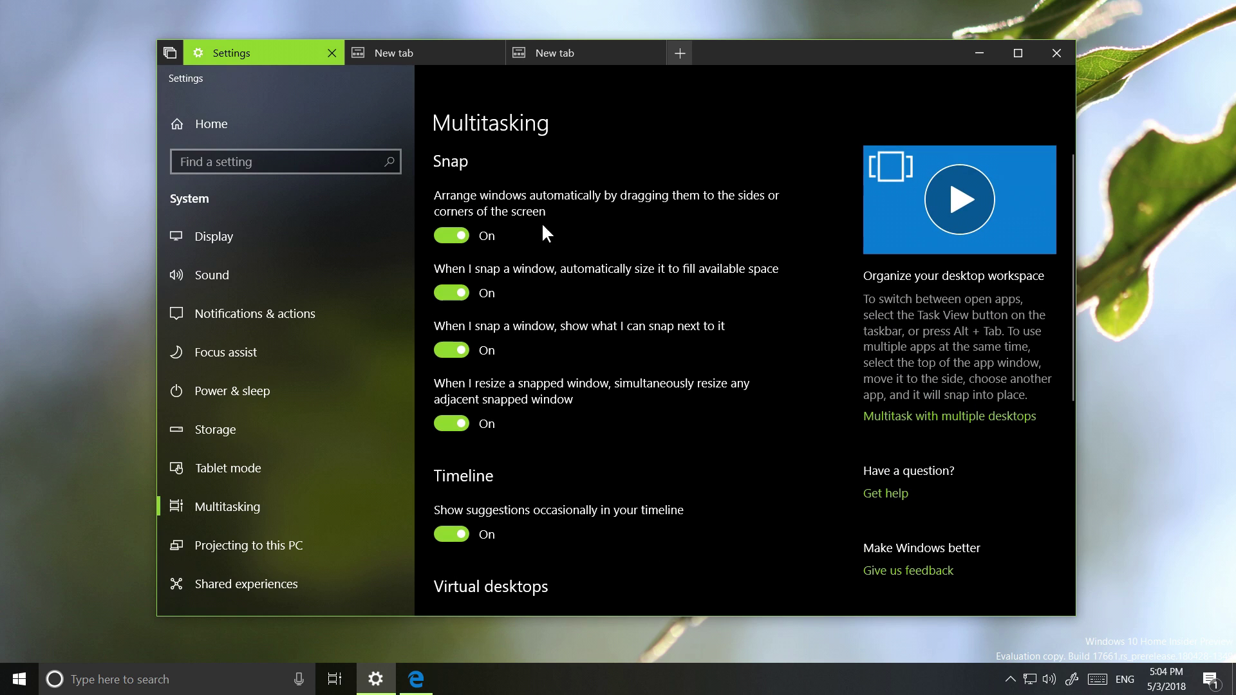
Close both new tabs and the Settings window.
click(493, 51)
click(488, 52)
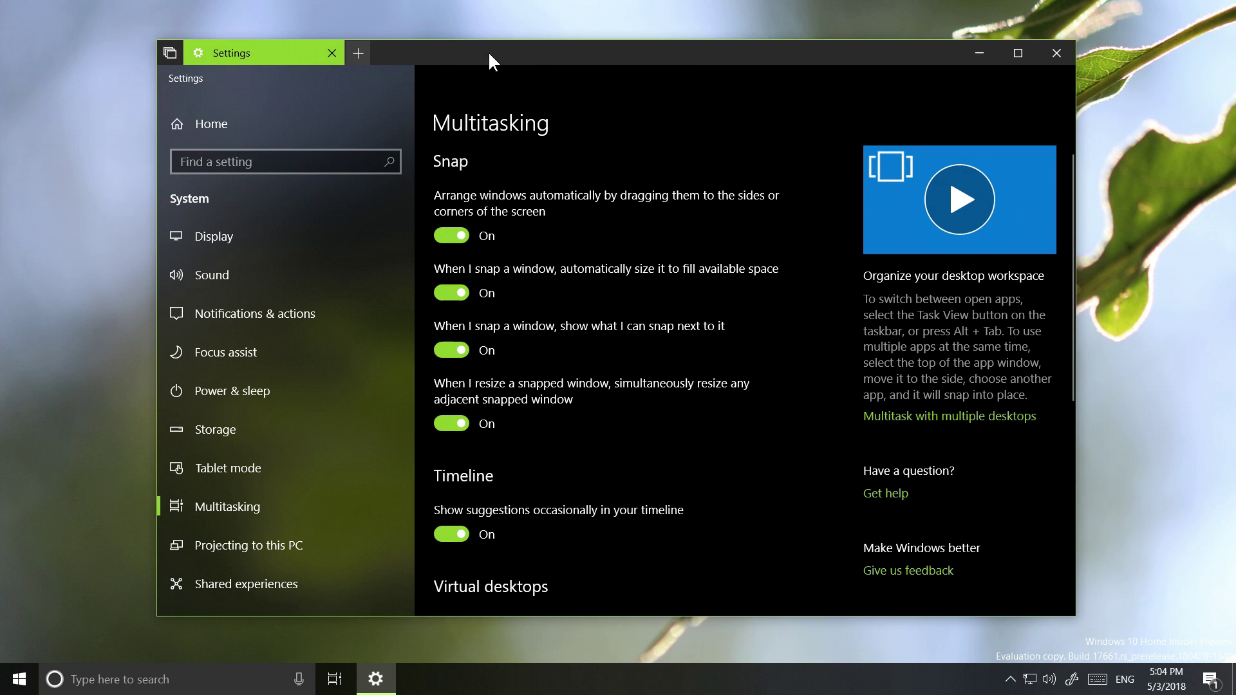
click(287, 122)
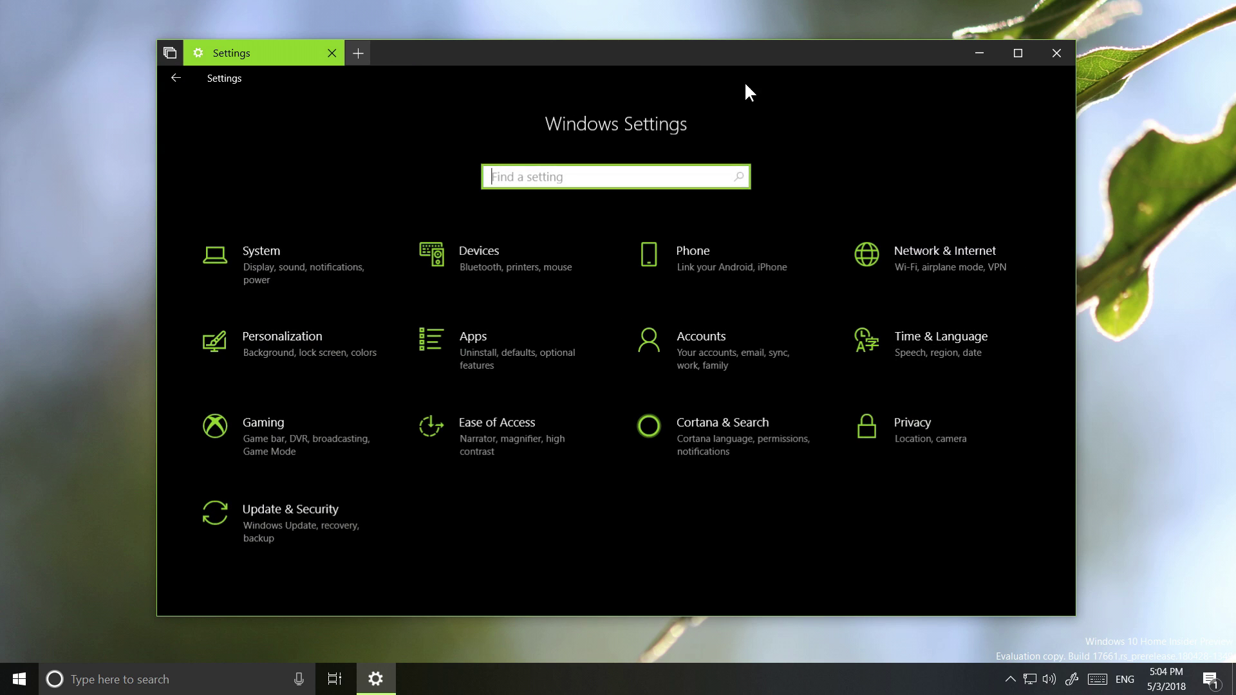
click(1048, 61)
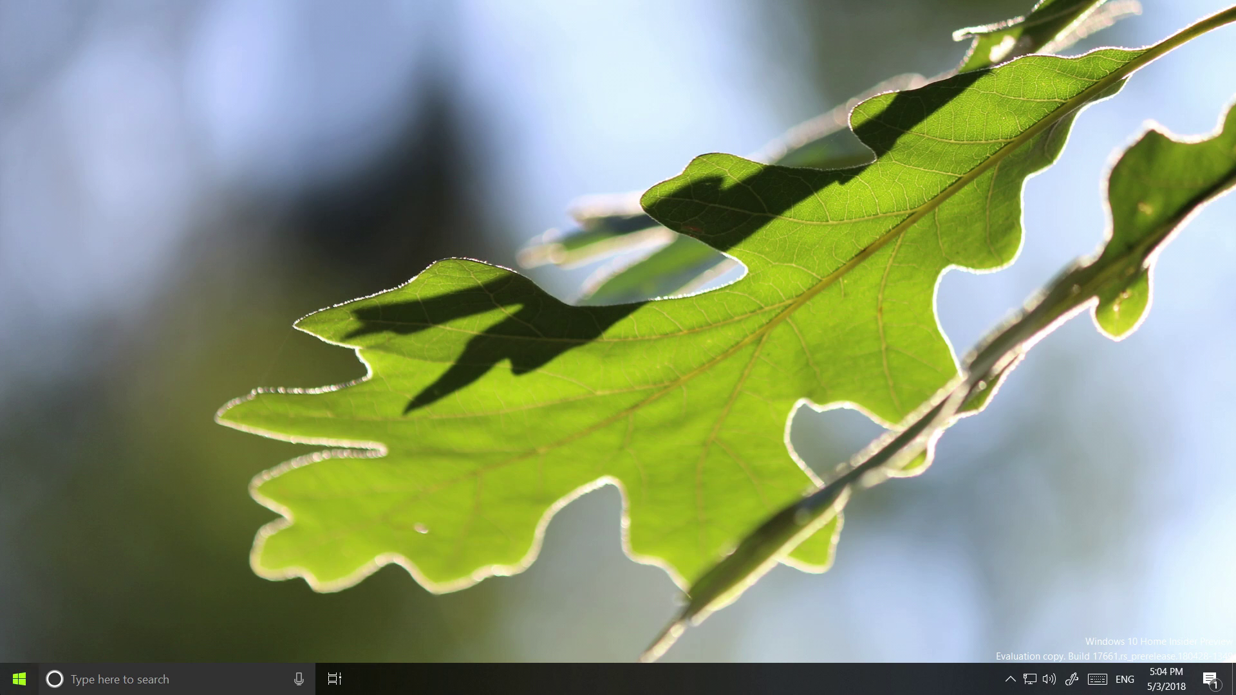
click(19, 678)
click(20, 606)
click(19, 565)
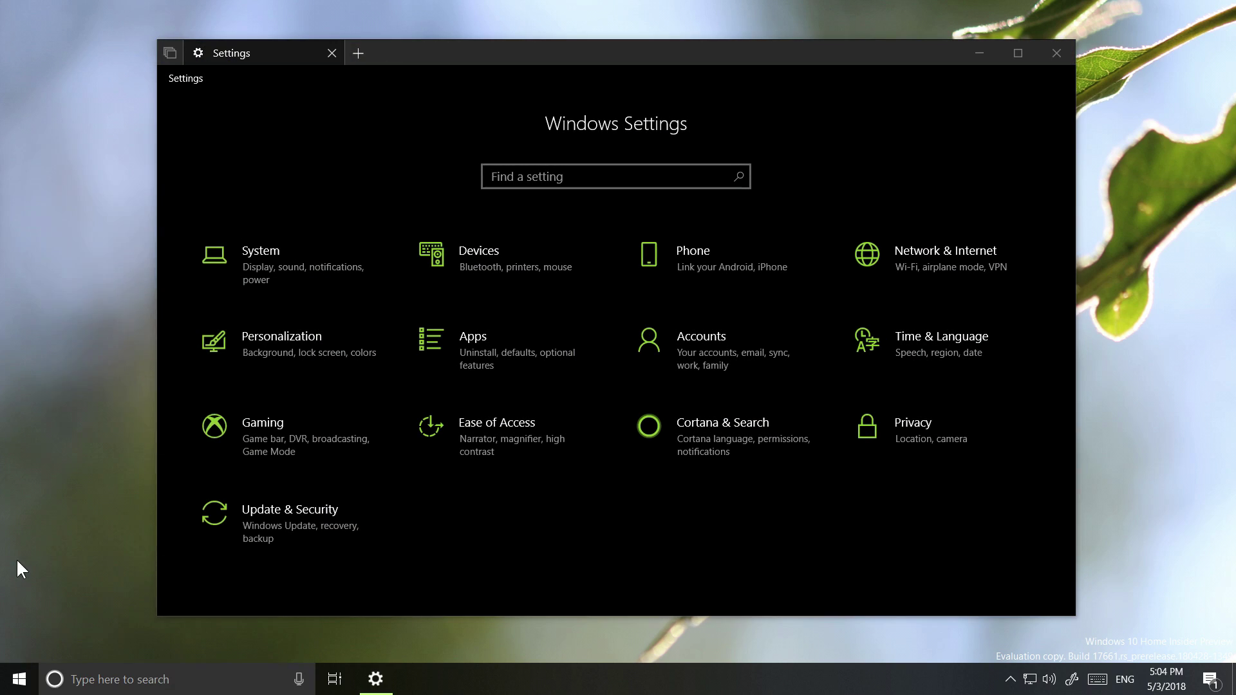
click(727, 103)
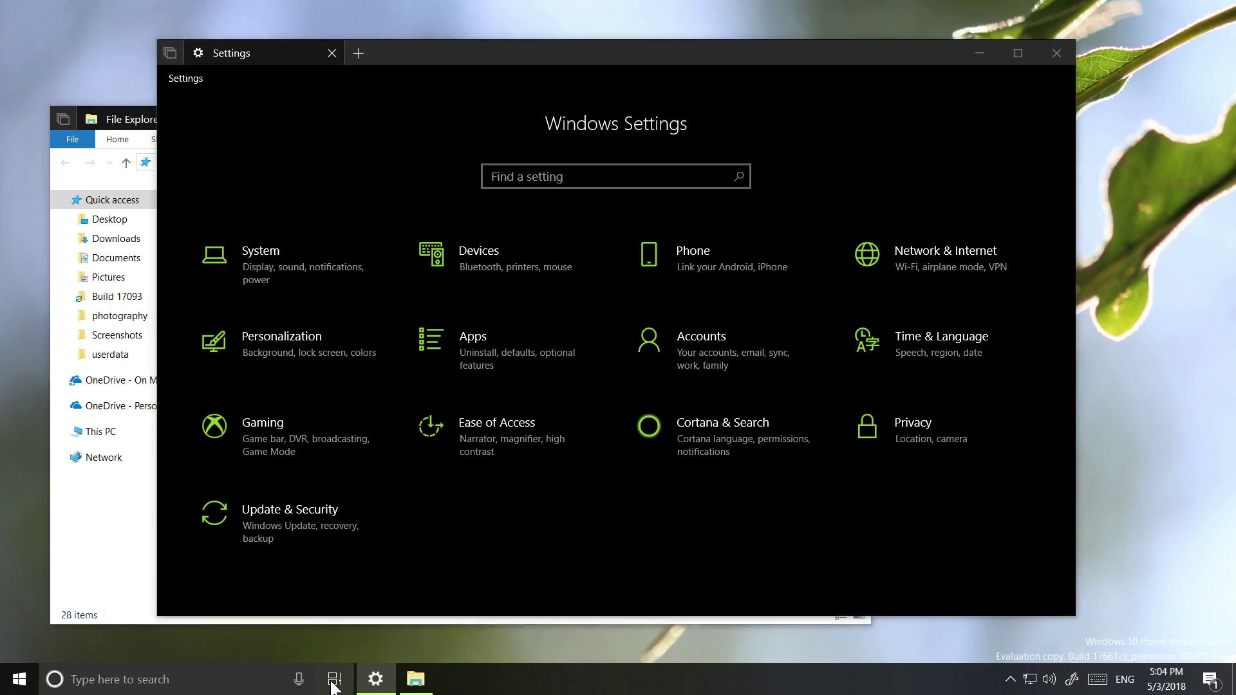
click(334, 678)
scroll(566, 399, down, 5)
scroll(579, 394, up, 5)
key(Escape)
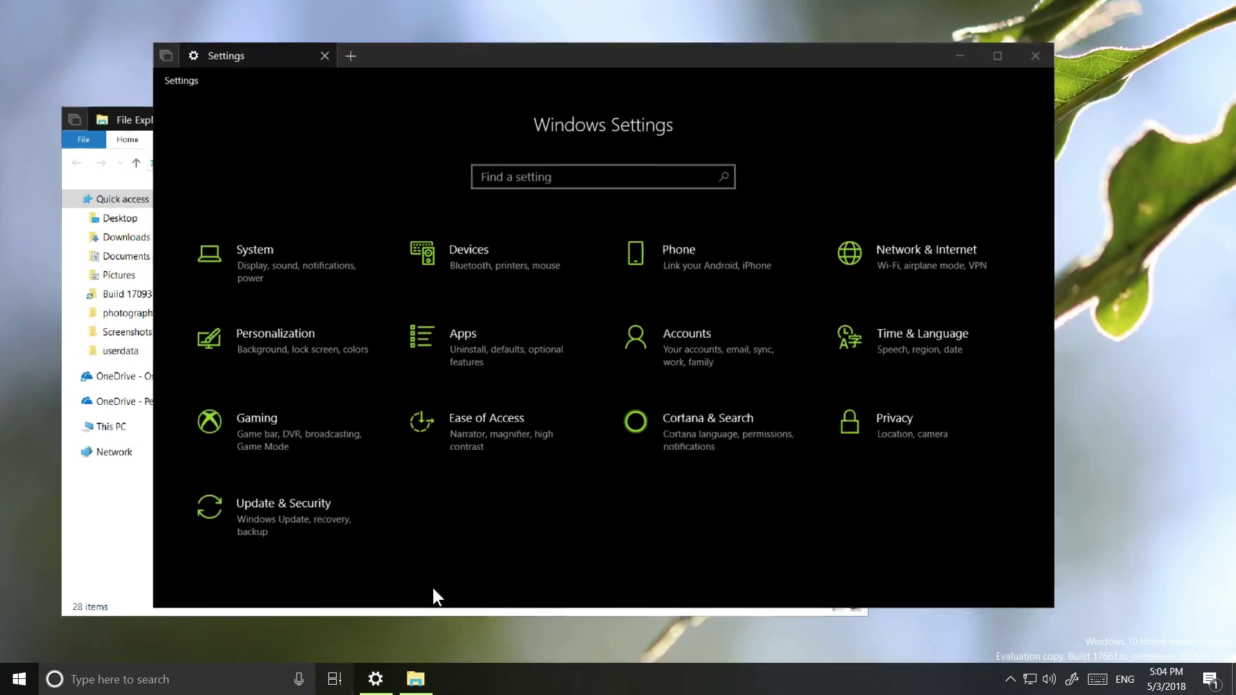
click(1056, 52)
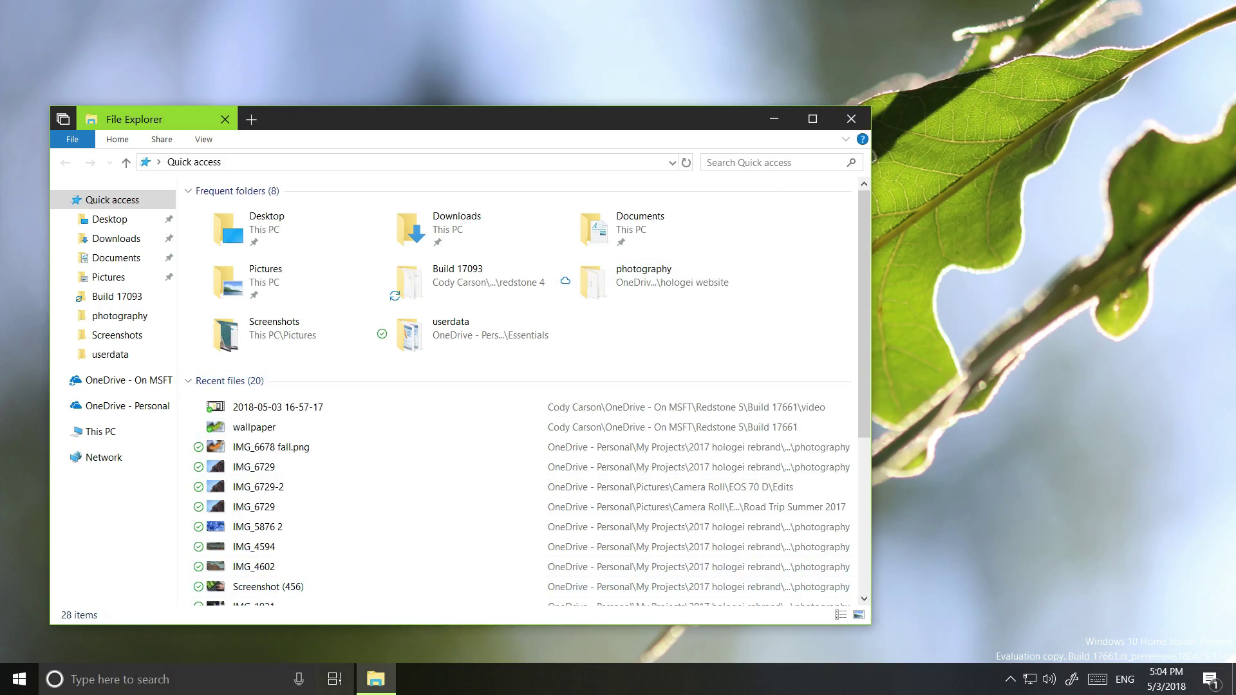
click(334, 679)
key(Escape)
key(super+Tab)
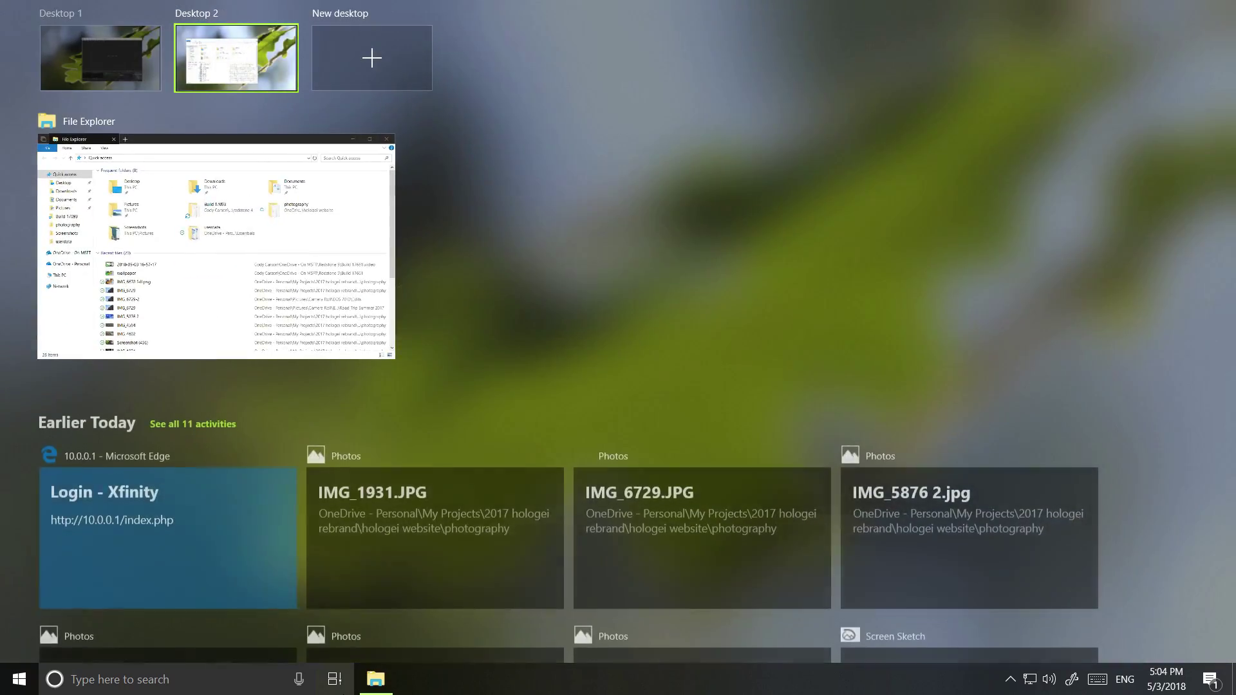
key(Escape)
click(850, 119)
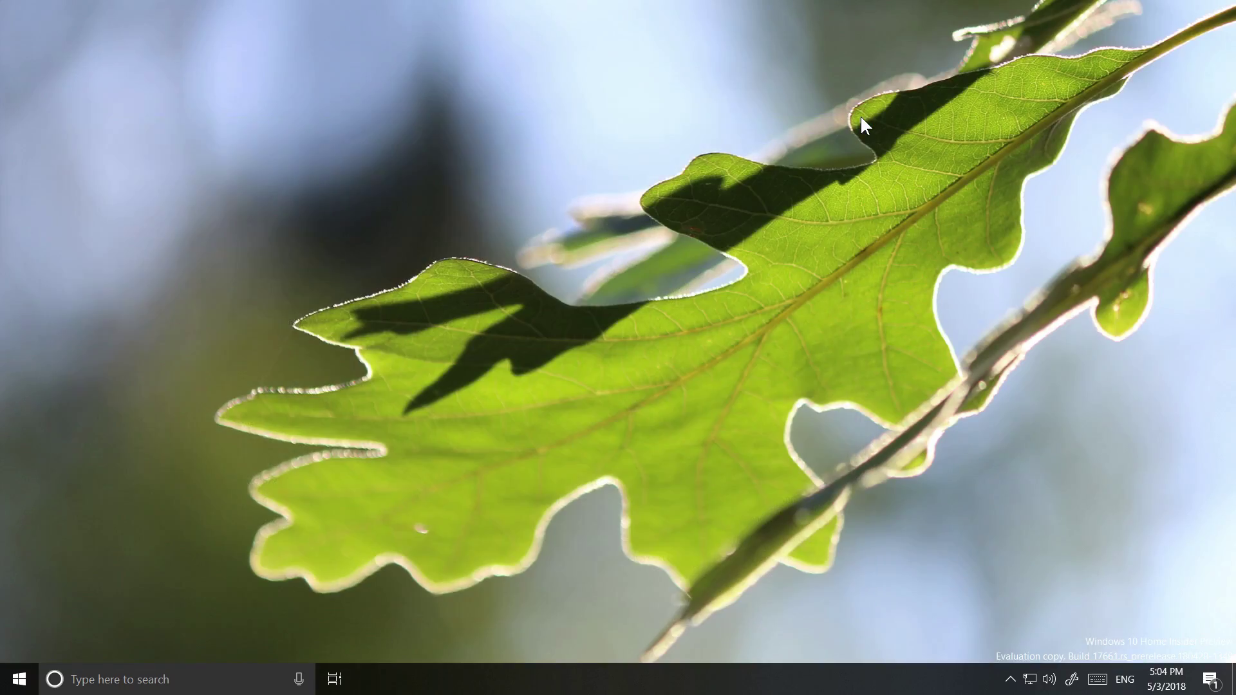
Capture a screen sketch of the desktop from Windows Ink Workspace.
click(1075, 673)
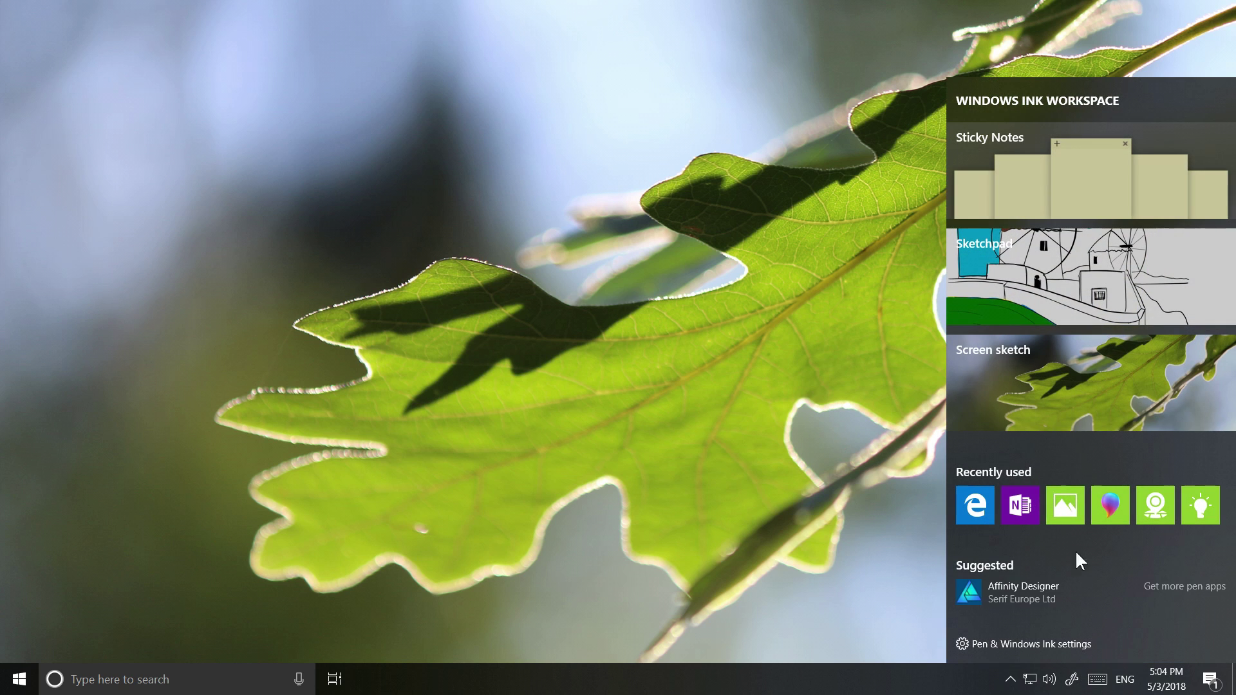
click(1037, 404)
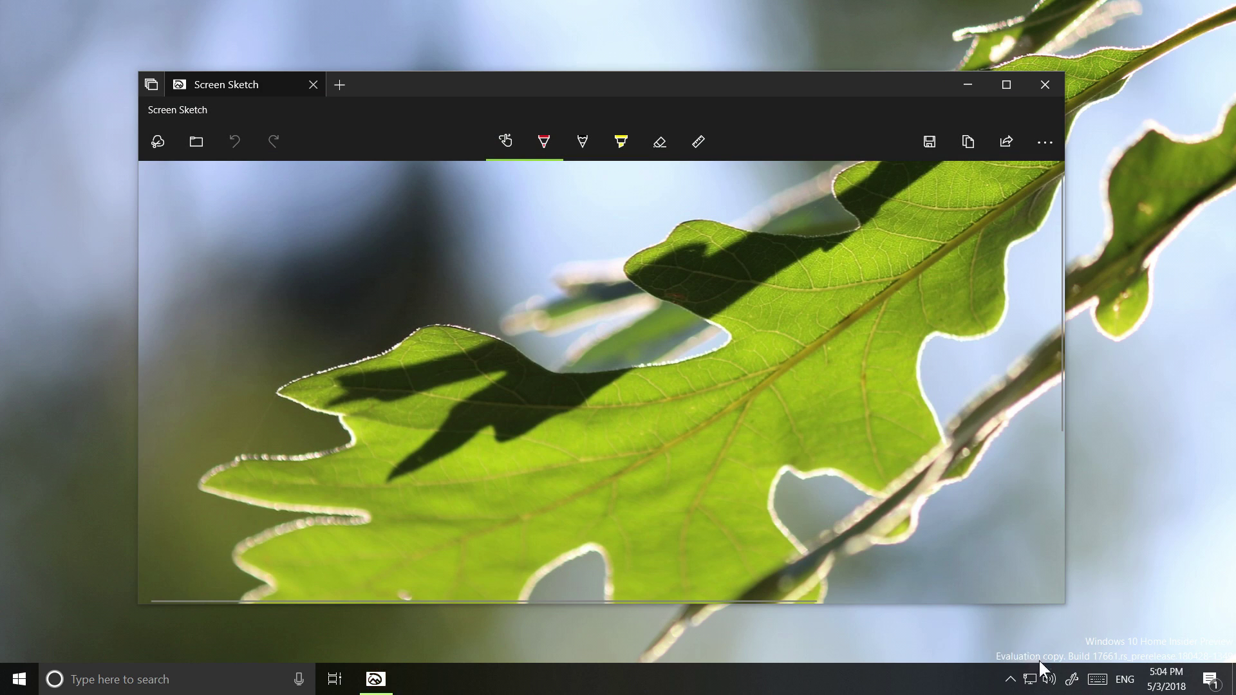
click(1071, 678)
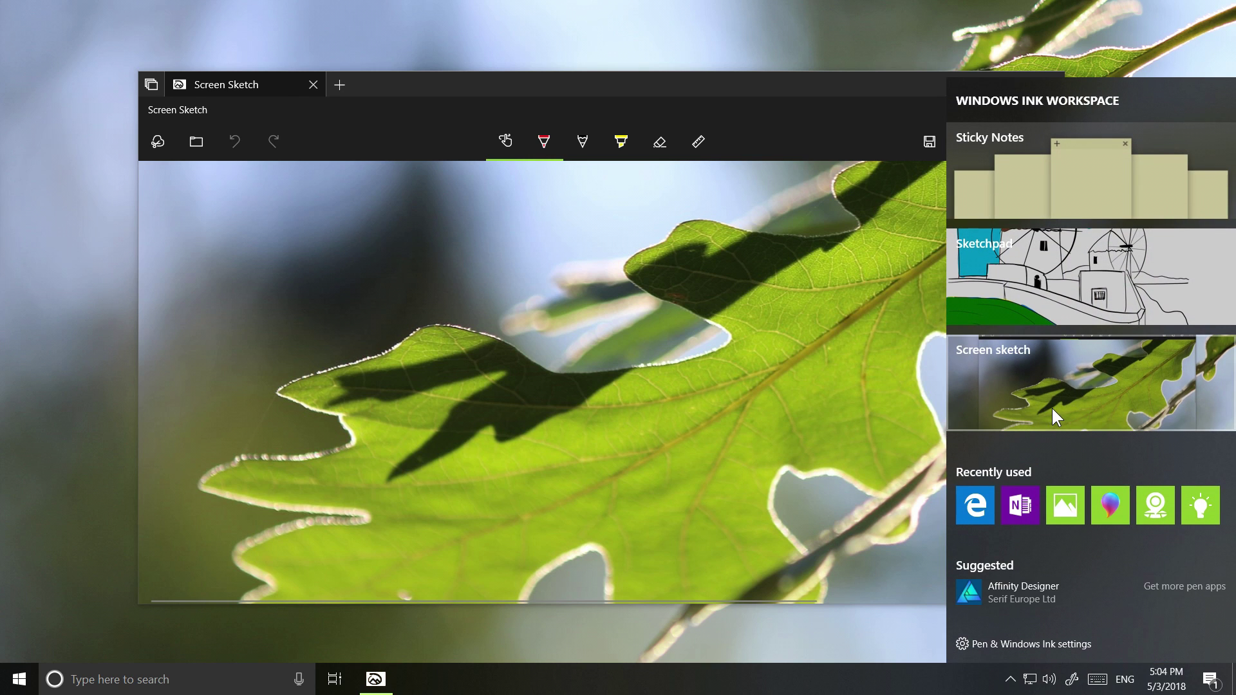
Check the snip's See more options (Open with, About, Send feedback), then close Screen Sketch.
mouse_move(450, 82)
mouse_down()
mouse_move(399, 83)
mouse_move(521, 171)
mouse_move(417, 67)
mouse_move(405, 113)
mouse_move(436, 83)
mouse_up()
scroll(487, 295, down, 2)
scroll(487, 290, up, 1)
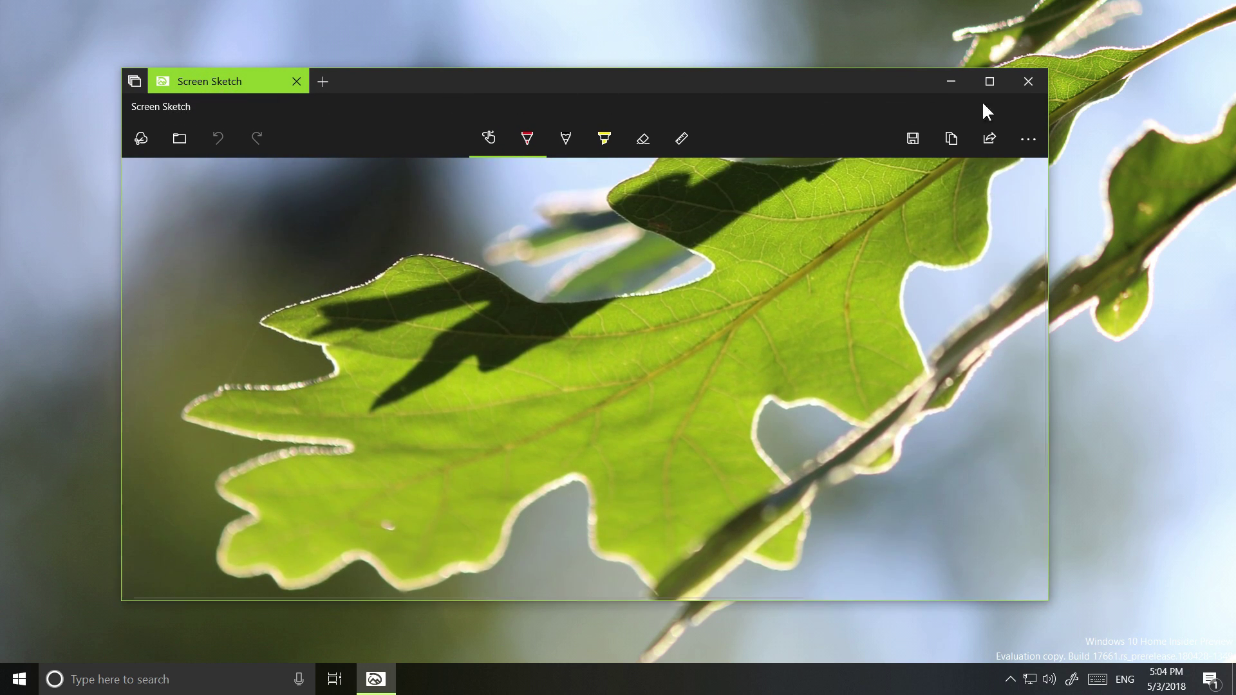
scroll(657, 361, down, 3)
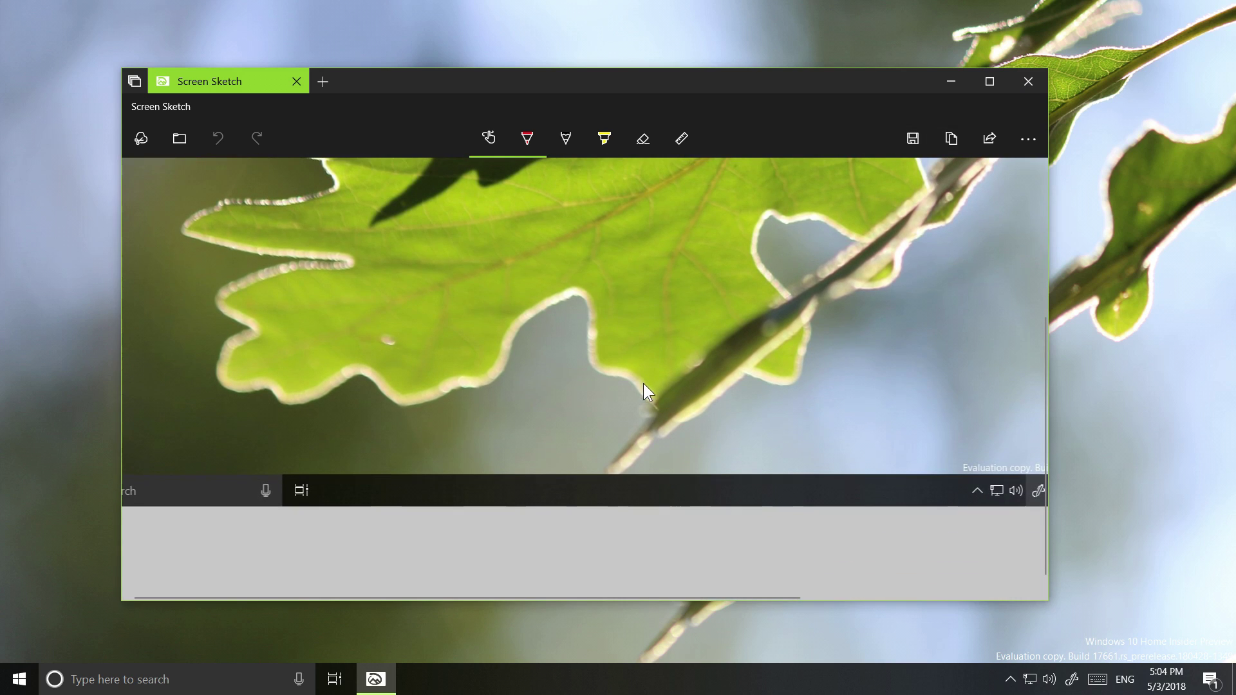
scroll(409, 316, up, 5)
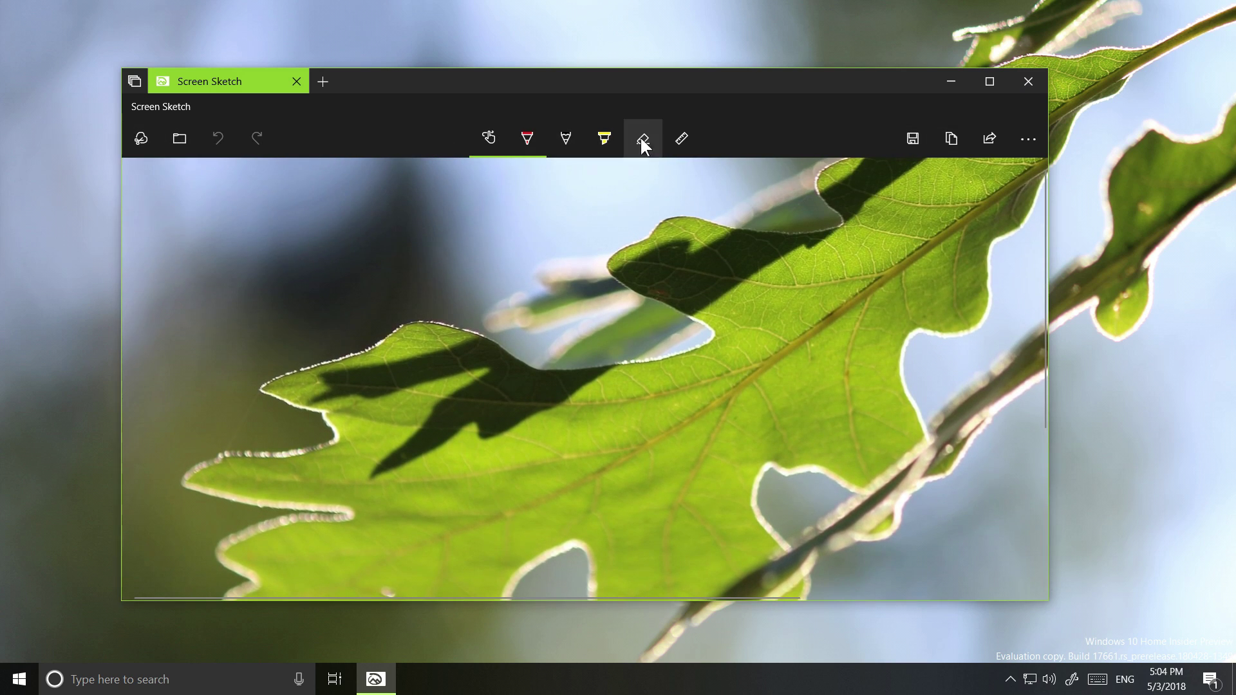
click(1028, 141)
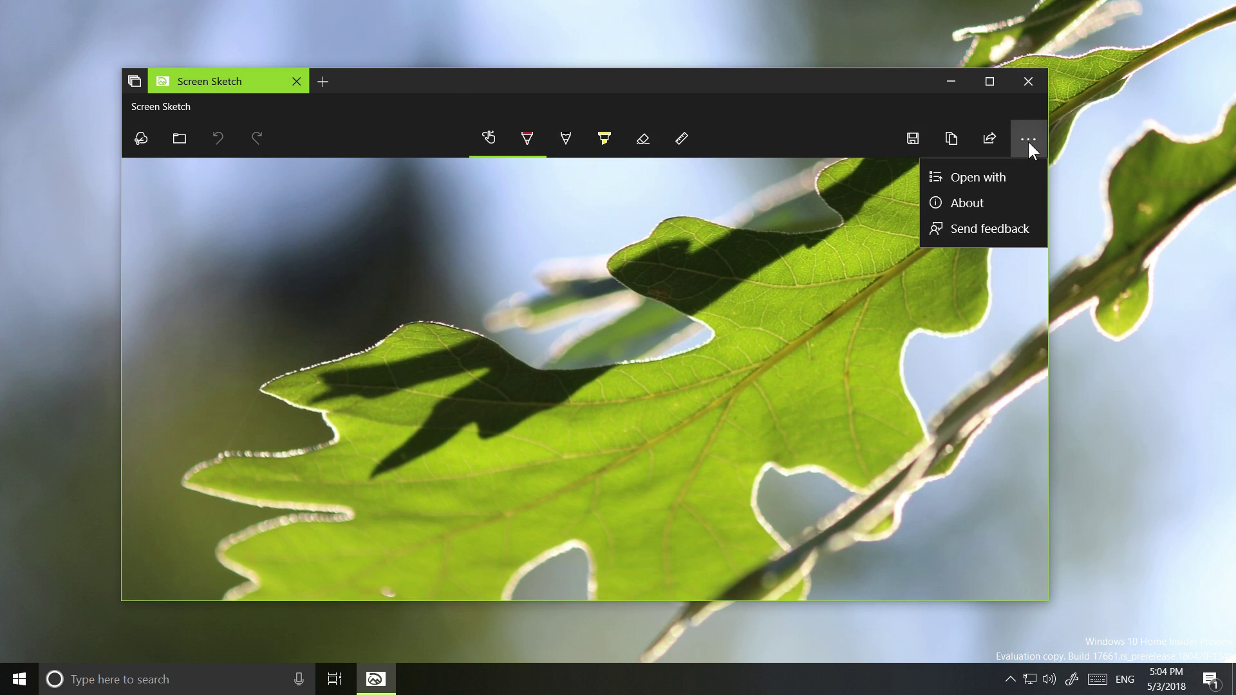
click(1027, 141)
click(1029, 90)
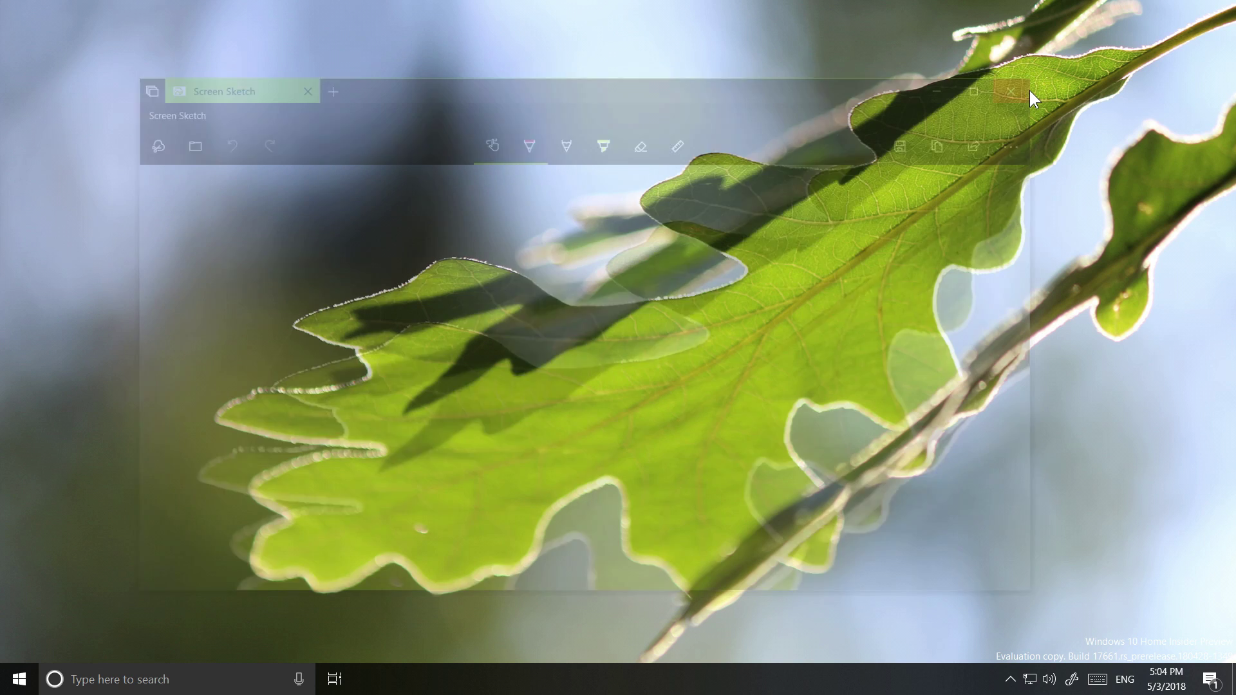
Drag a rectangular Win+Shift+S snip over the leaf wallpaper after one cancelled attempt.
key(super)
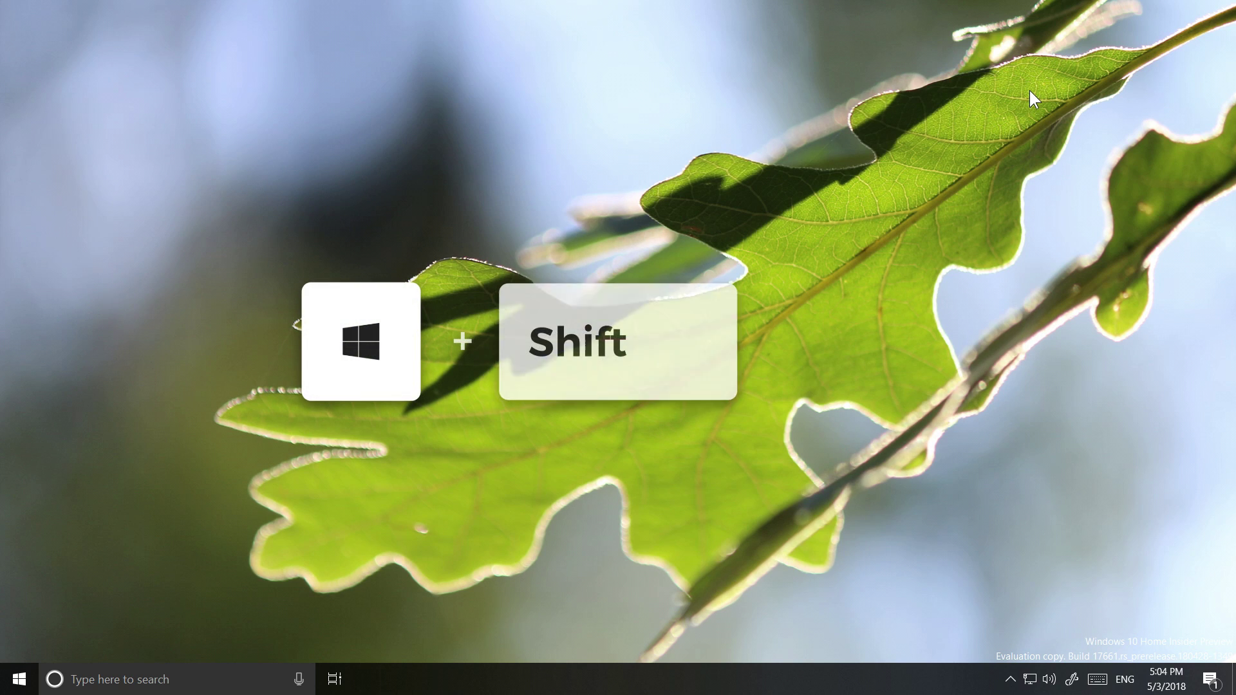
key(super+shift+s)
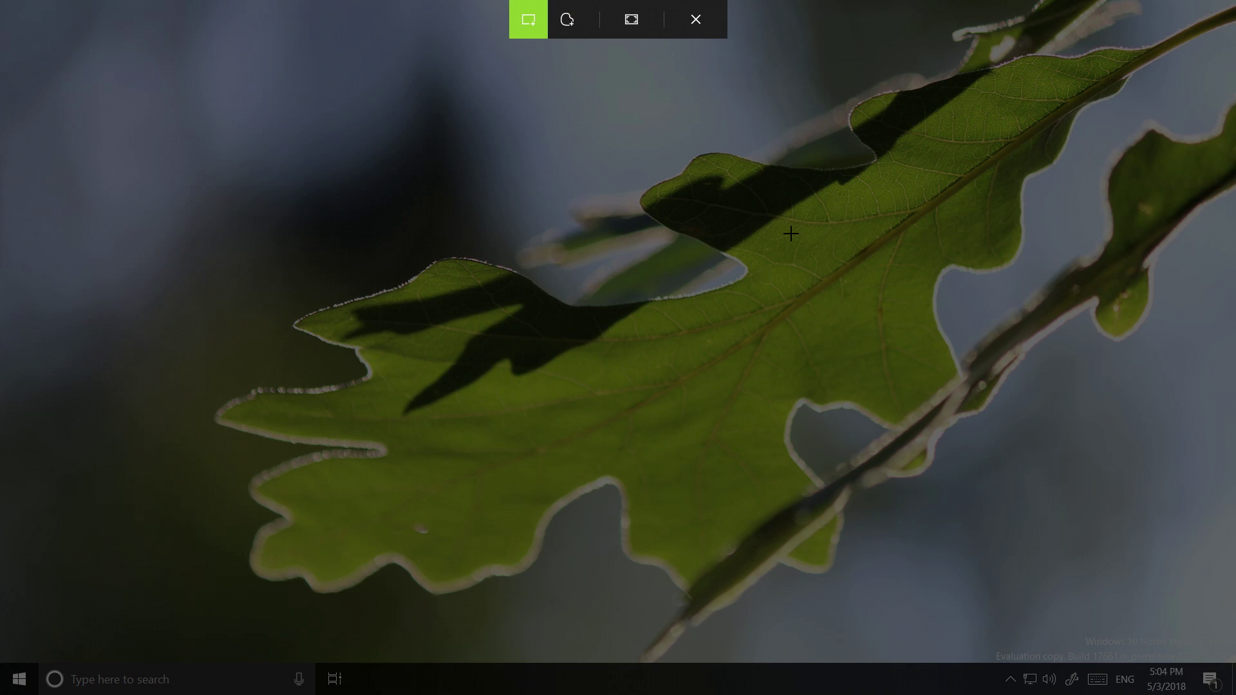
key(Escape)
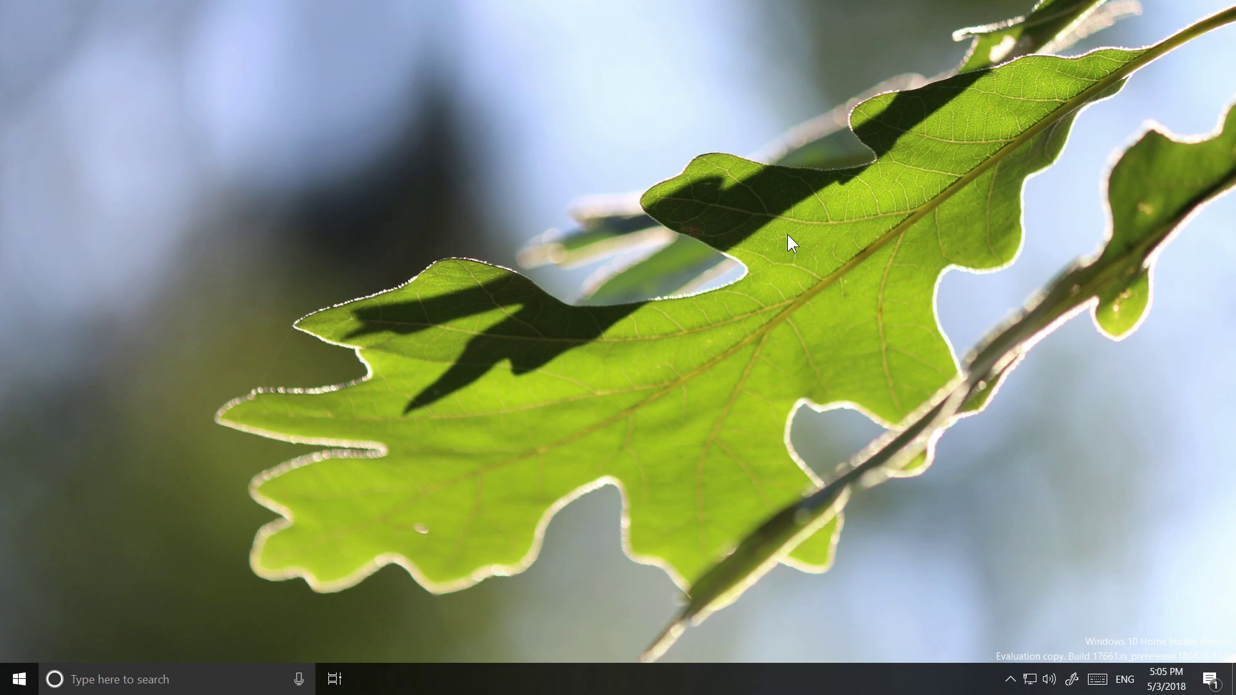
key(super+shift+s)
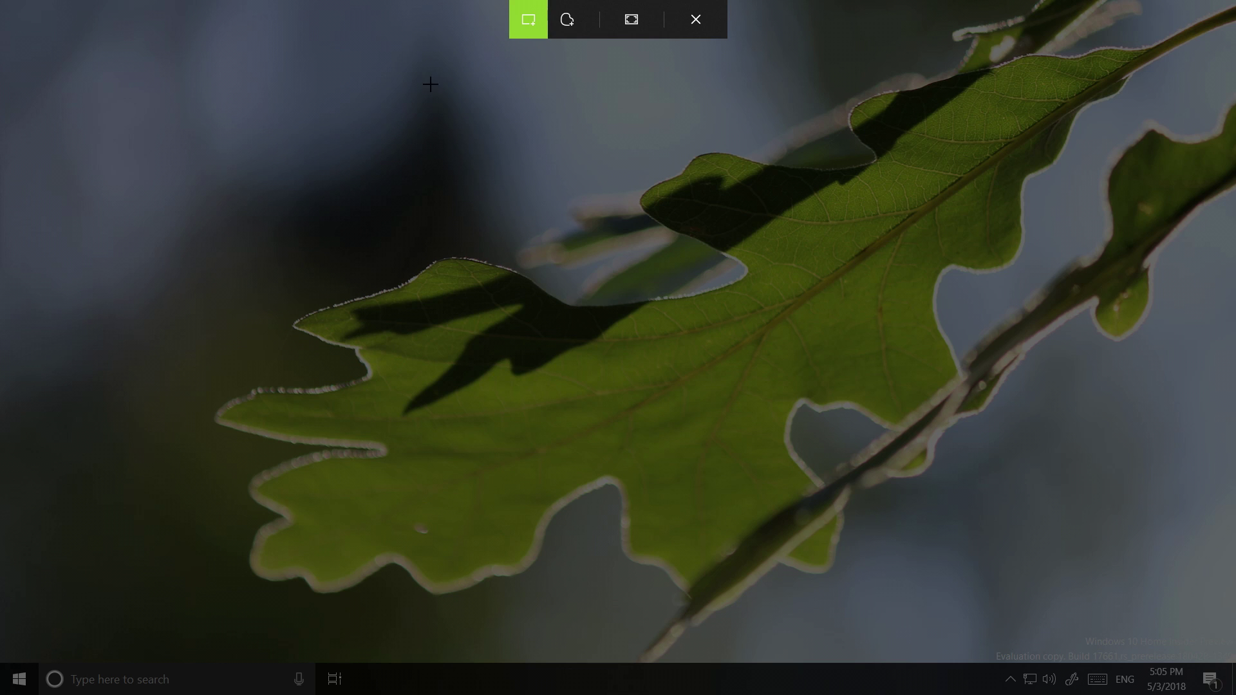
drag(359, 117, 917, 461)
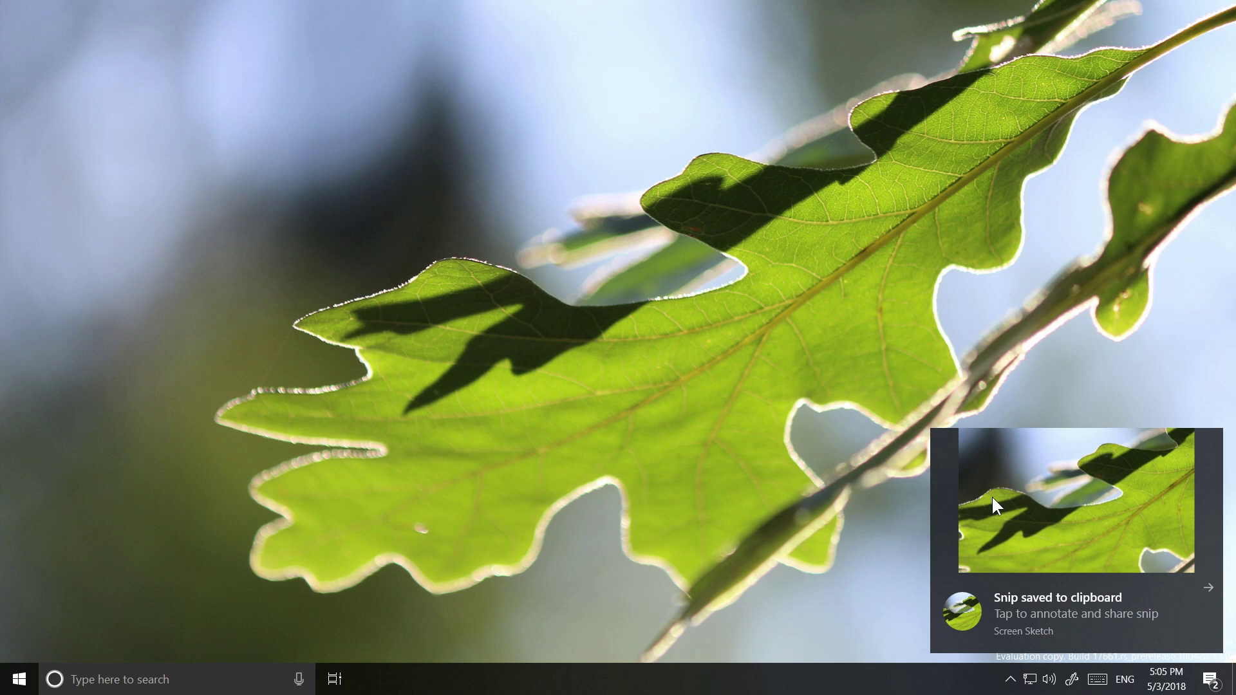
key(super)
key(super)
Open the saved leaf snip and draw grey pencil lines and a red zigzag across it.
click(1091, 502)
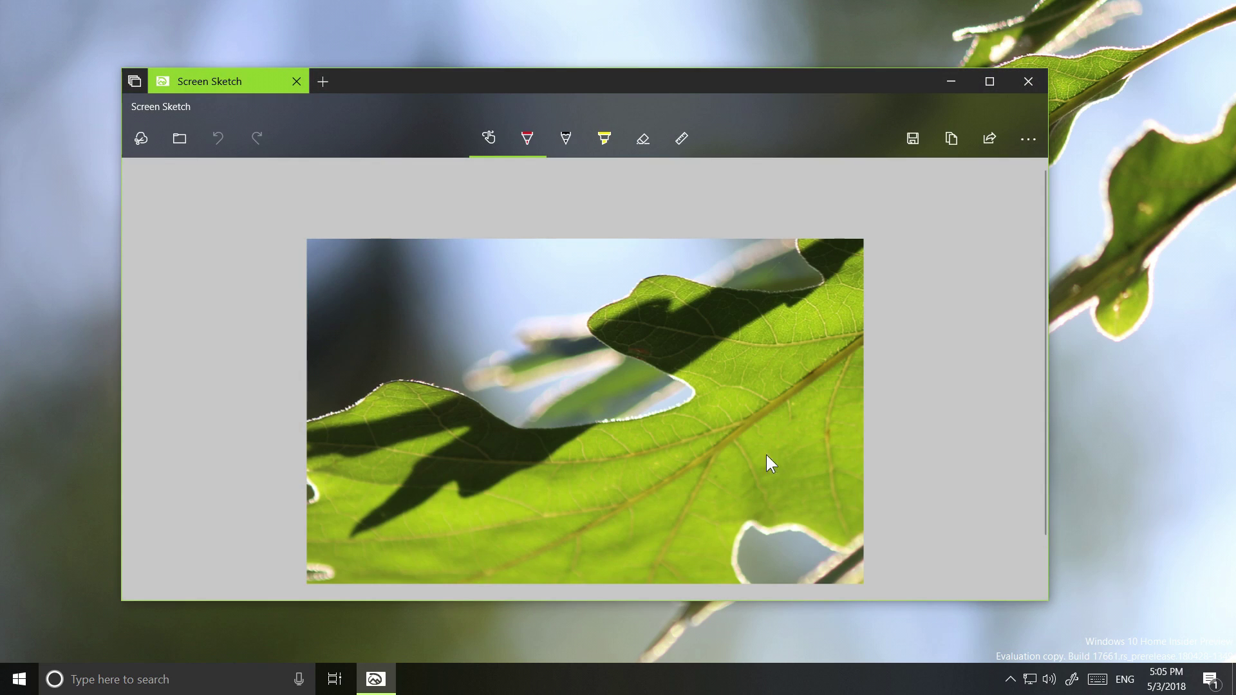
scroll(644, 418, down, 2)
click(566, 138)
mouse_move(430, 259)
mouse_down()
mouse_move(356, 361)
mouse_move(698, 496)
mouse_move(1013, 267)
mouse_move(1046, 269)
mouse_up()
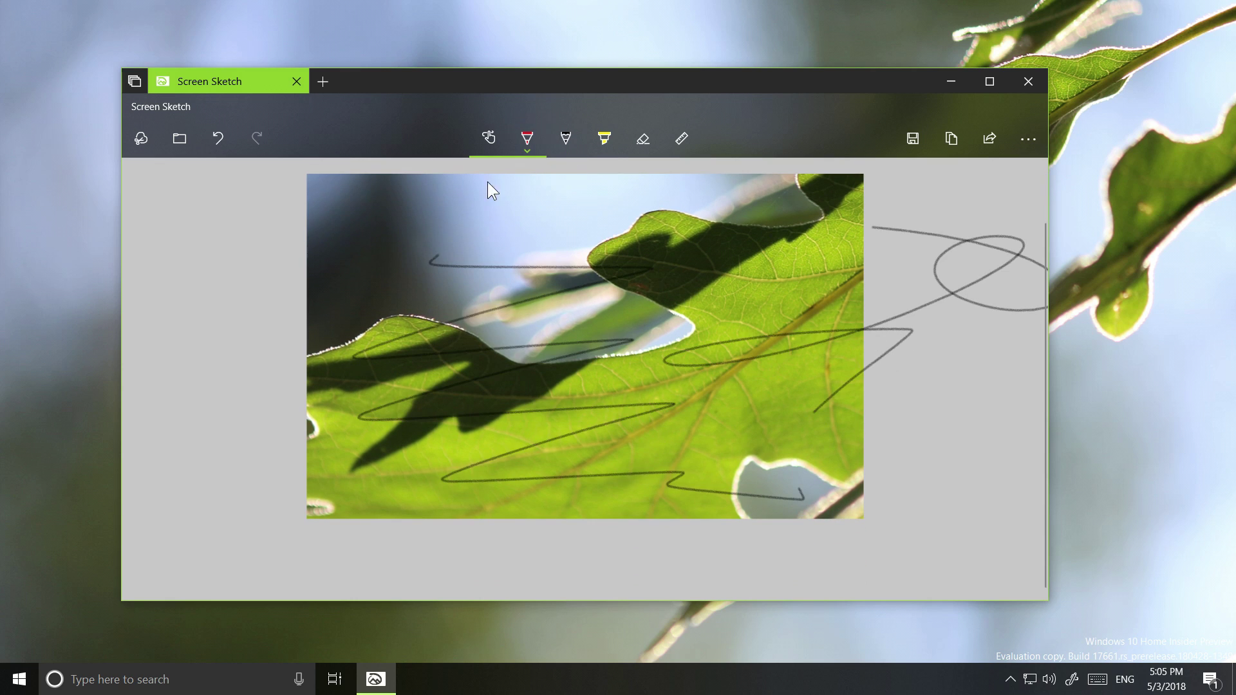
drag(424, 226, 682, 438)
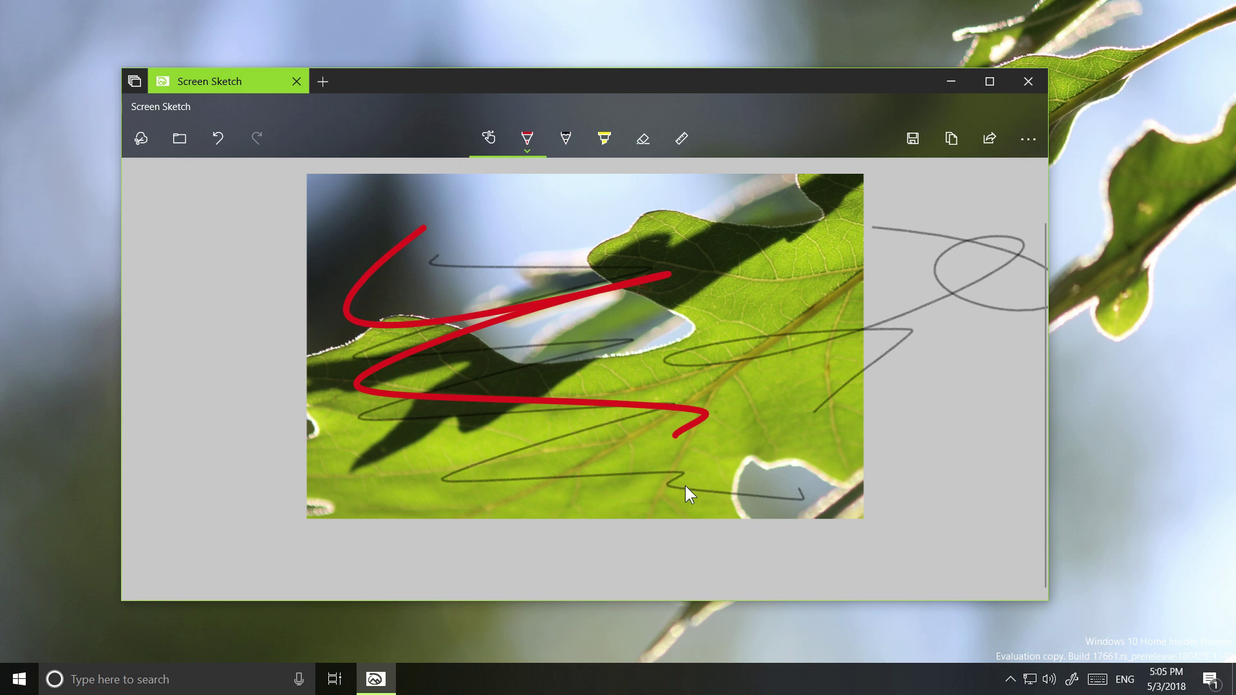
scroll(684, 485, up, 2)
scroll(712, 507, down, 2)
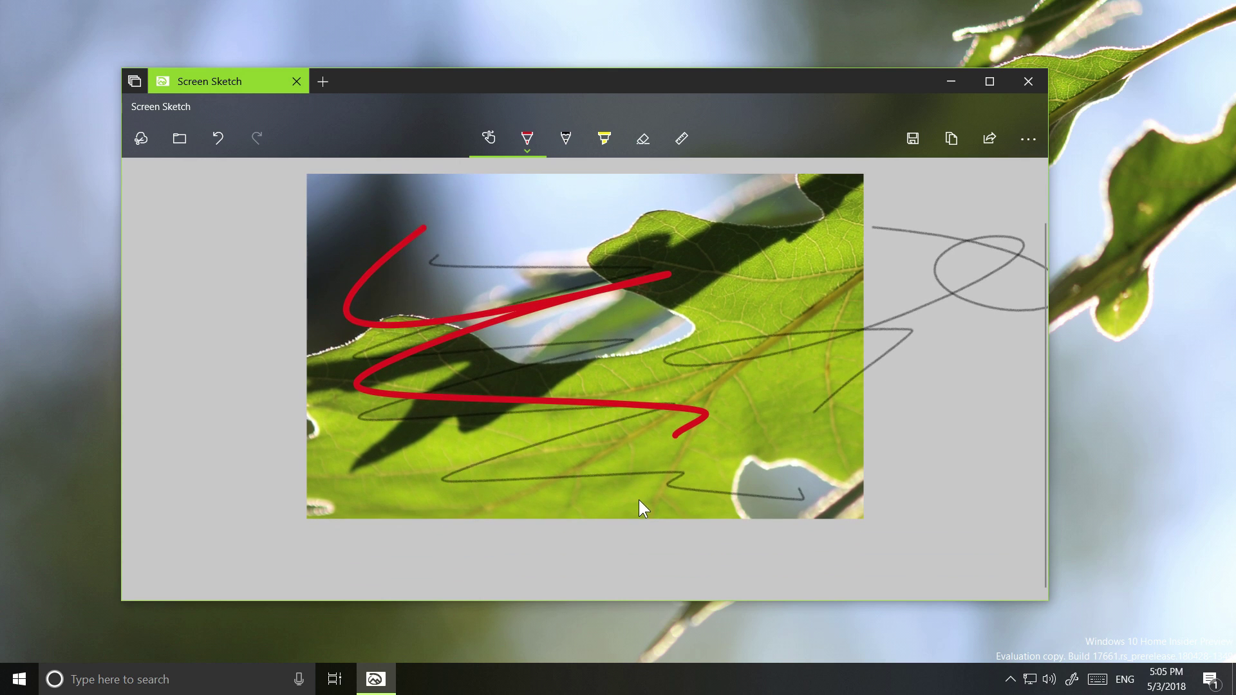
Close Screen Sketch and launch Windows Settings from Start.
click(1024, 85)
key(super)
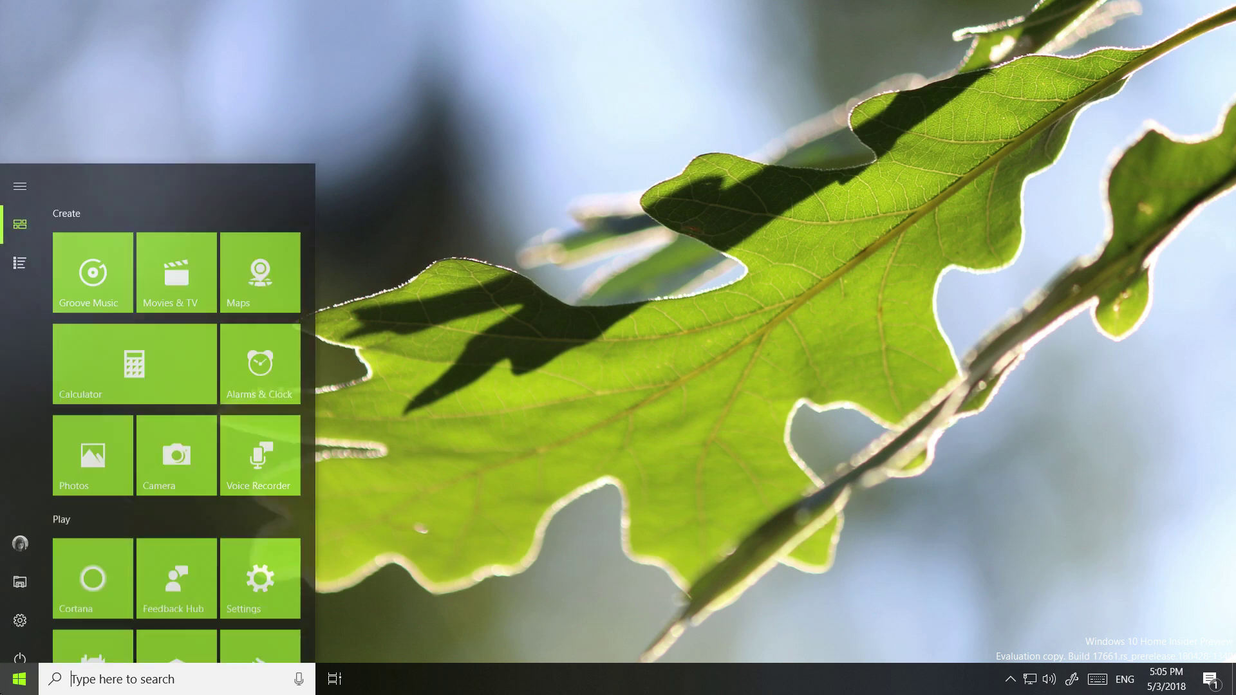
click(8, 599)
Search 'screen sn' and toggle the Print Screen key's screen snipping option.
text(pen)
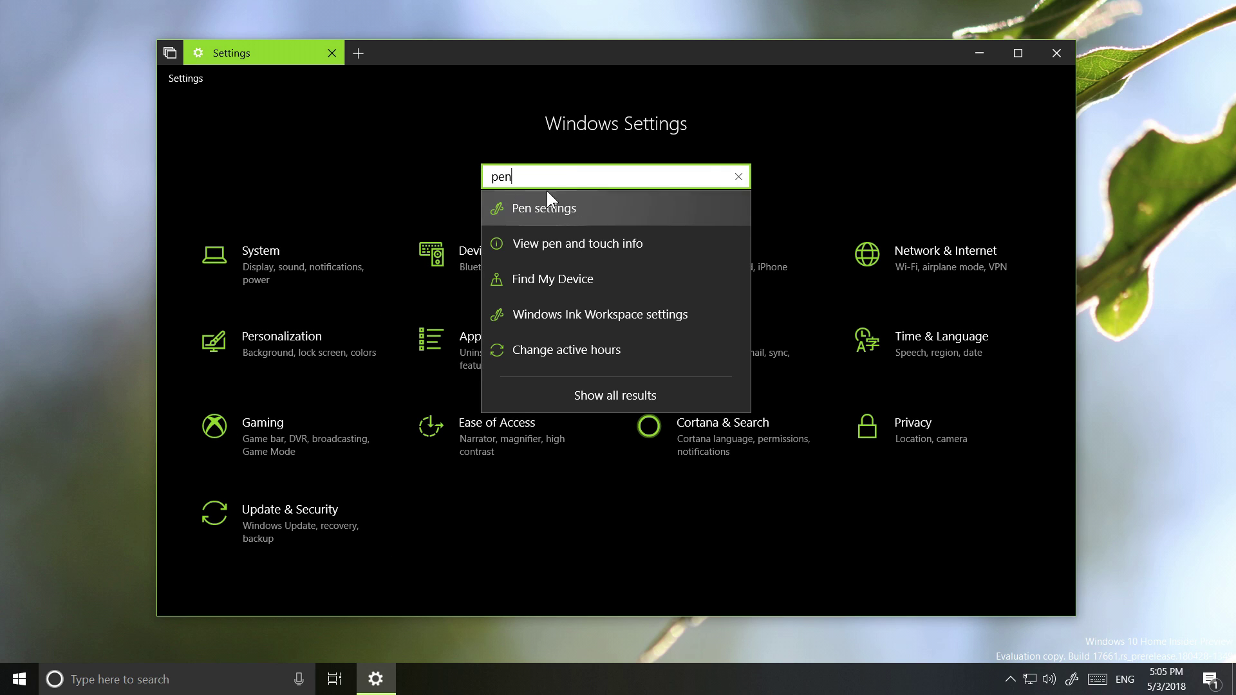
key(ctrl+a)
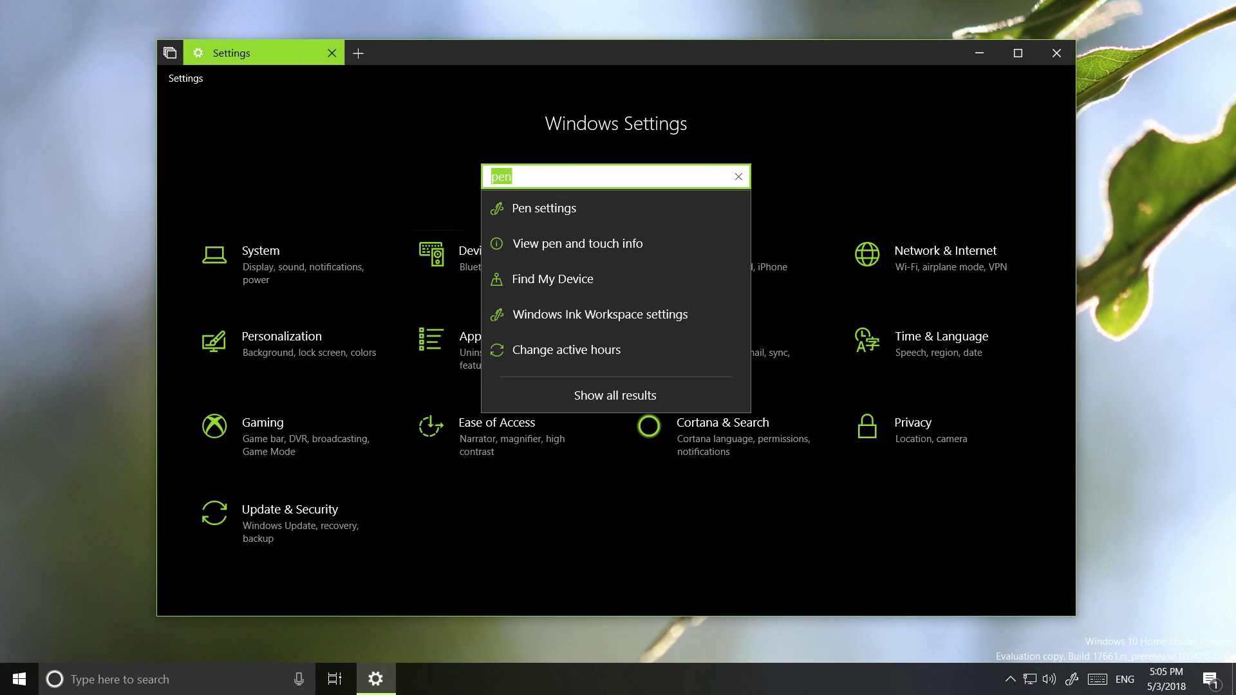
text(screen sn)
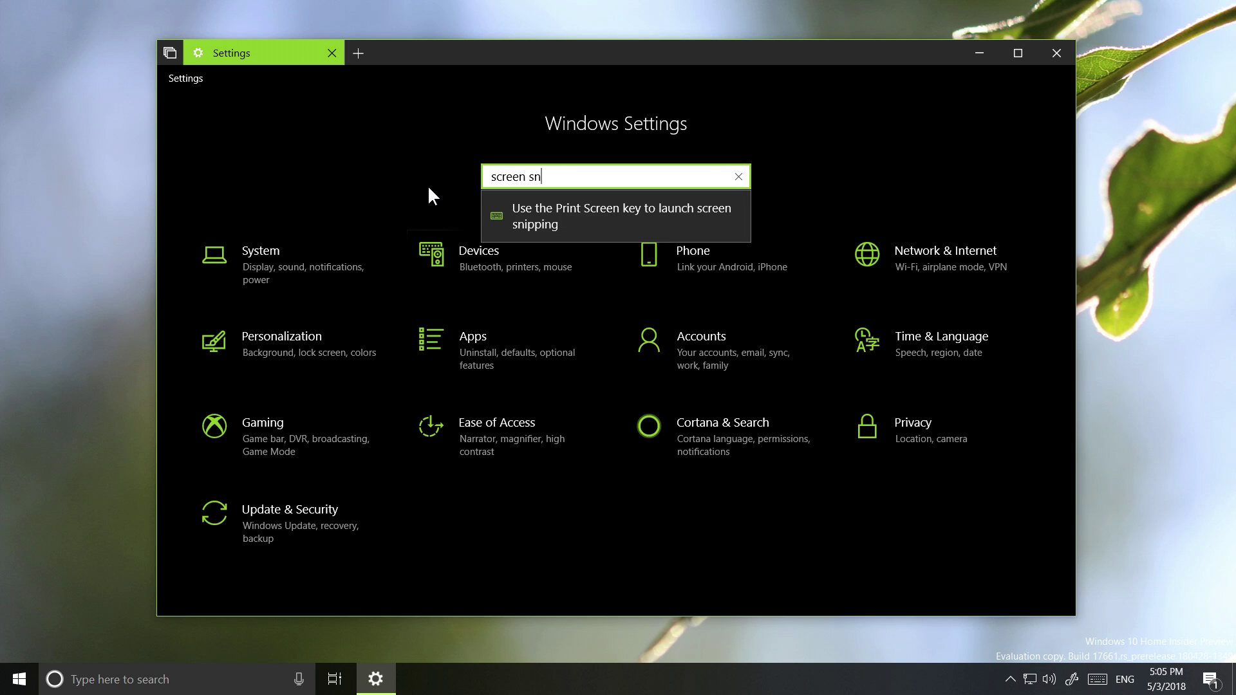
click(557, 219)
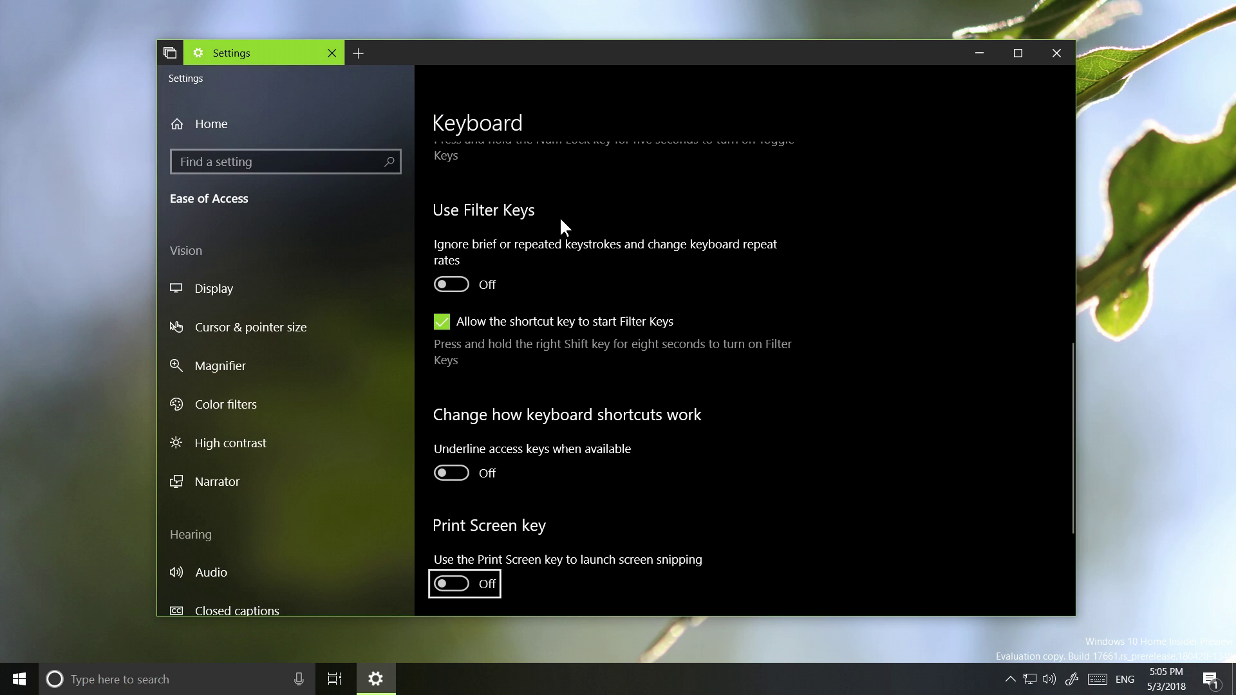
click(452, 587)
Close Settings, then take a freeform snip around part of the leaf via Action Center's Screen snip.
click(1044, 49)
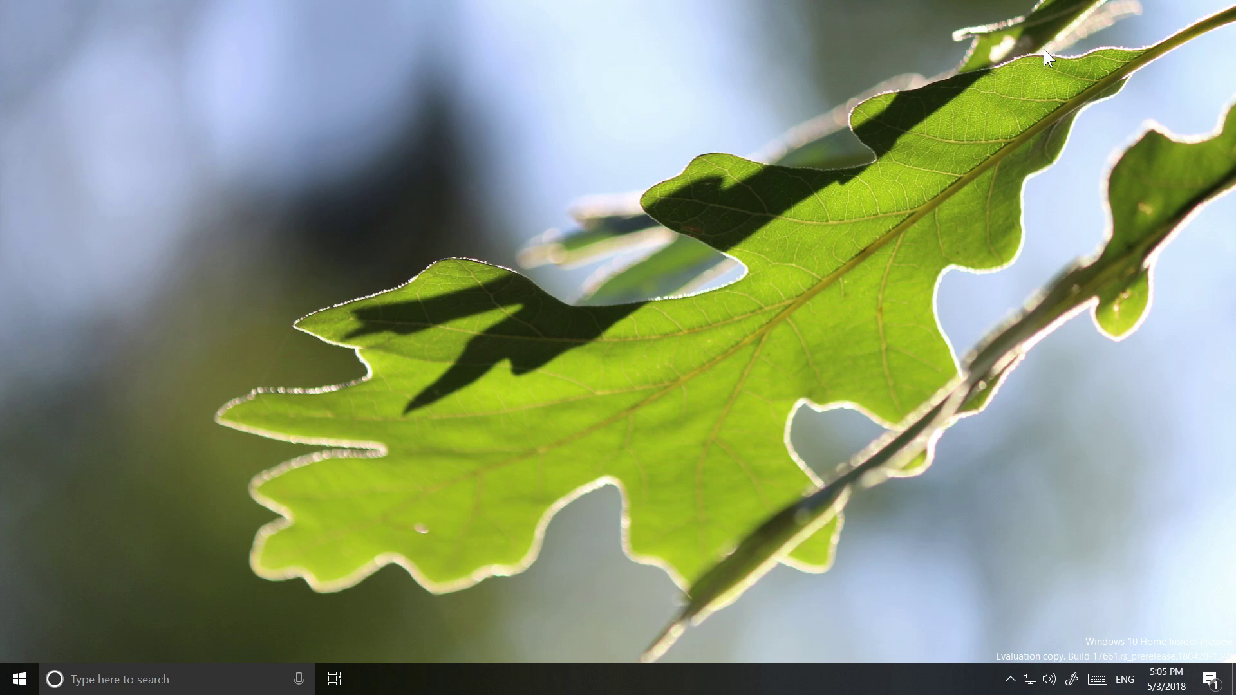
click(1210, 679)
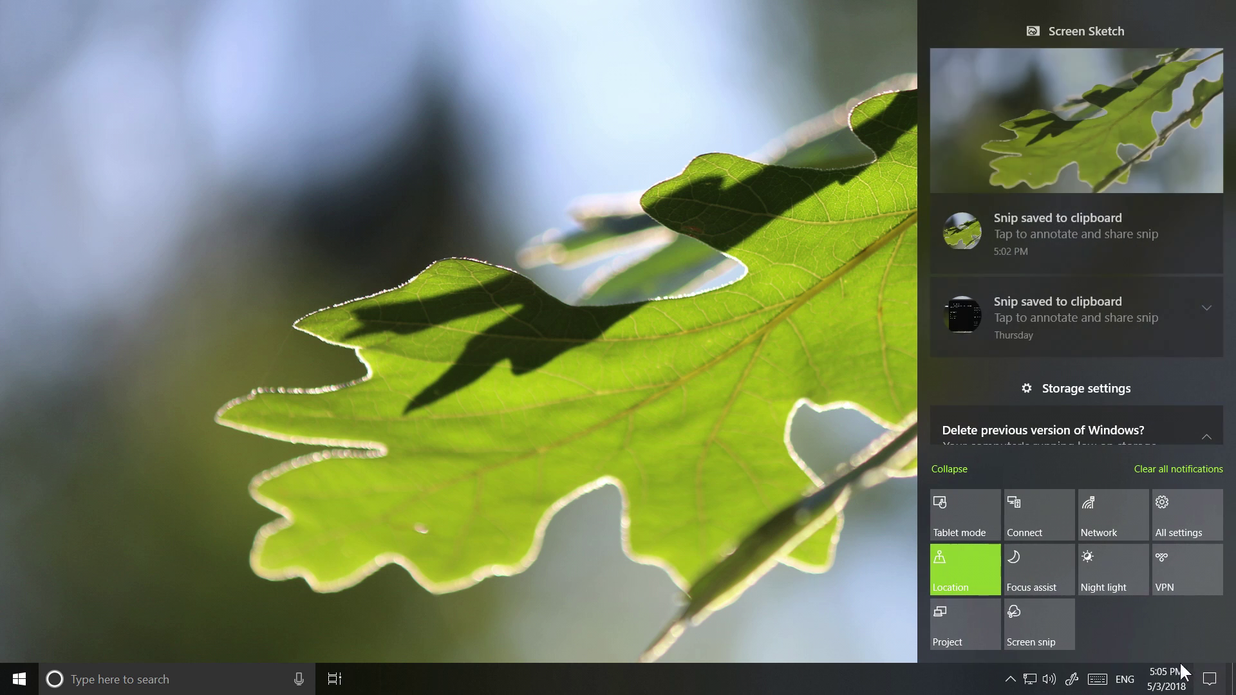
click(1040, 623)
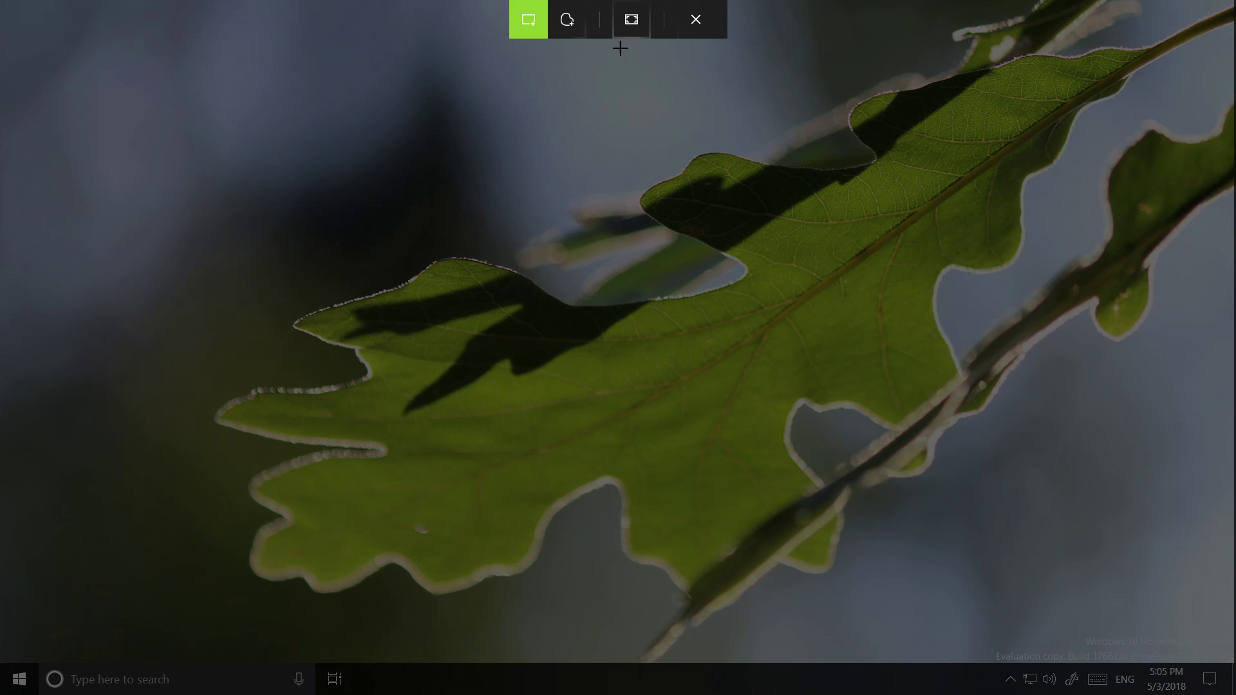
click(567, 19)
mouse_move(613, 122)
mouse_down()
mouse_move(530, 270)
mouse_move(809, 465)
mouse_move(992, 113)
mouse_move(660, 154)
mouse_up()
drag(604, 118, 609, 116)
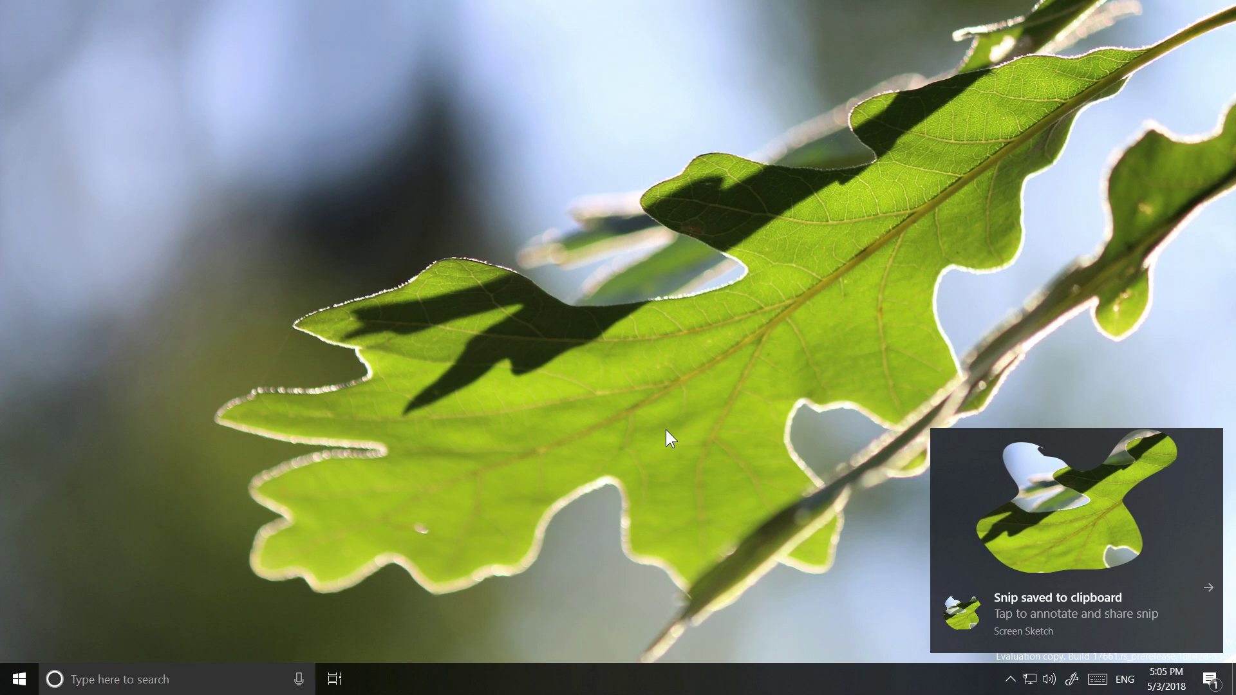
Open File Explorer and navigate OneDrive - On MSFT > Redstone 5 > Build 17661 > HEIC.
click(18, 679)
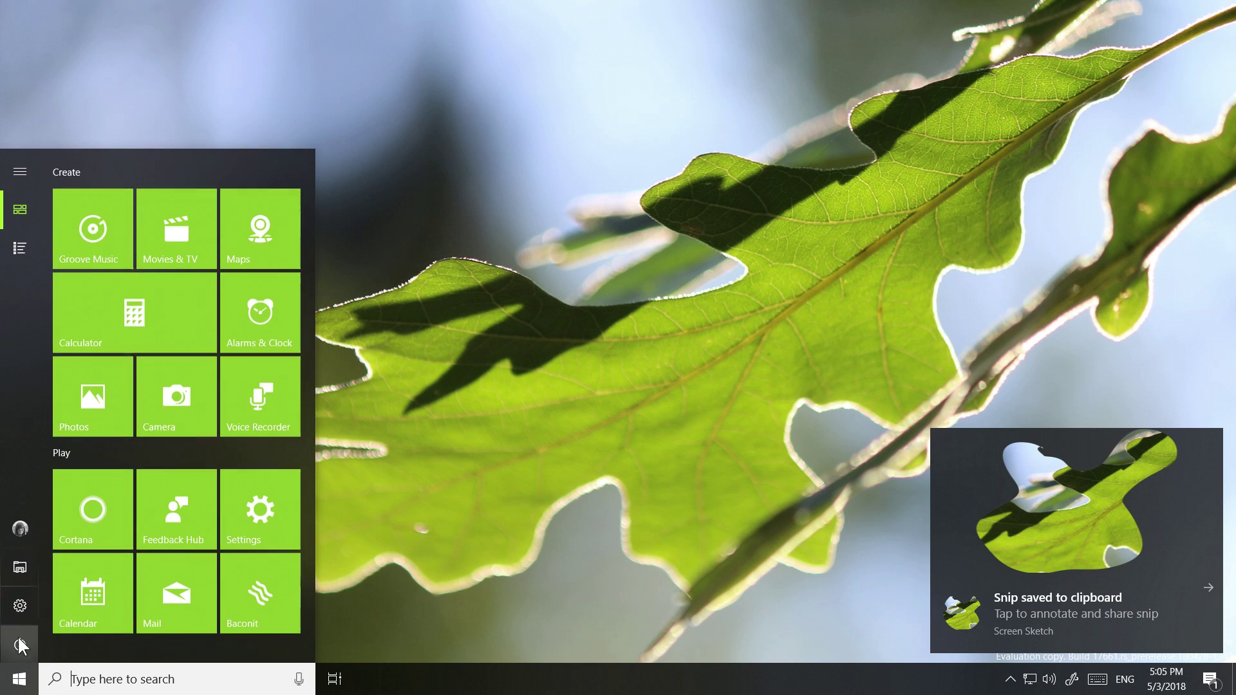
click(15, 566)
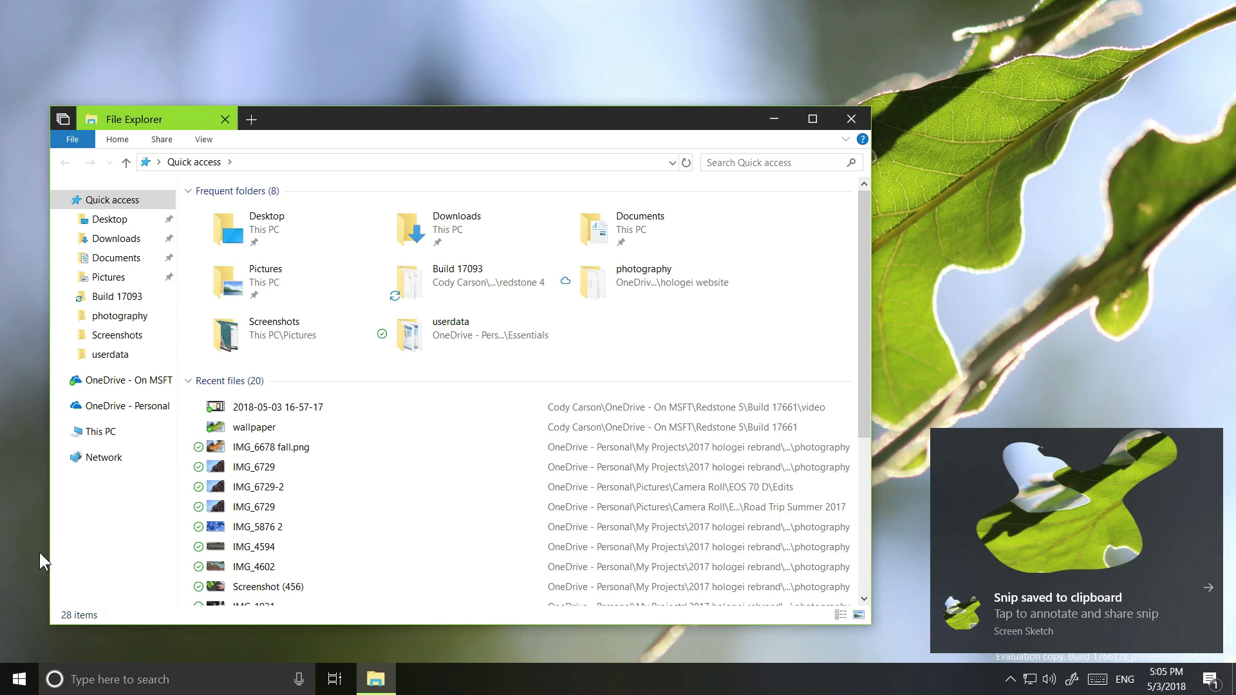
click(139, 387)
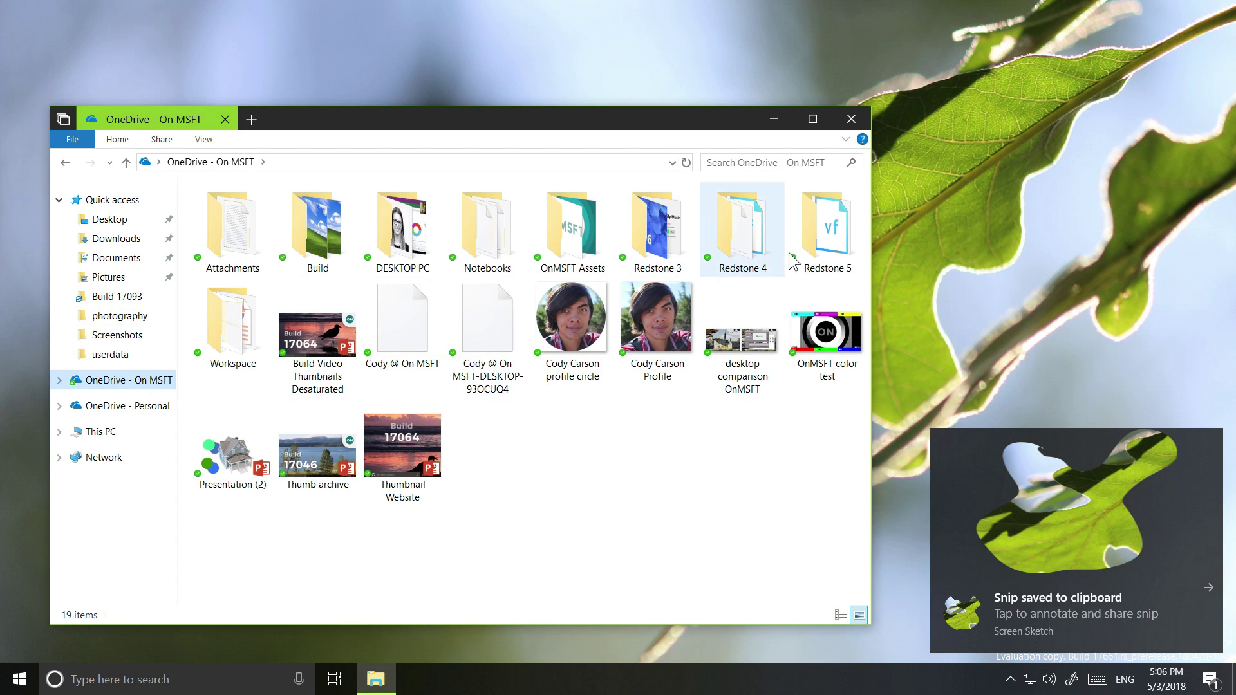
double_click(826, 252)
double_click(258, 212)
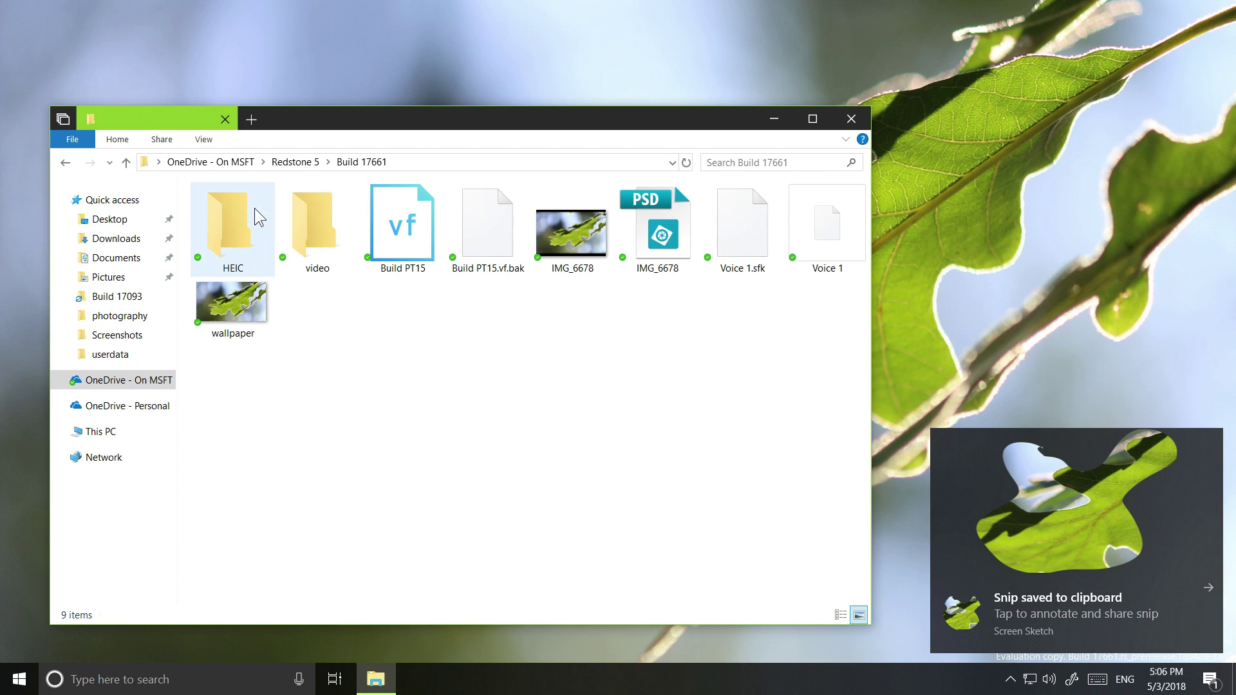
double_click(239, 223)
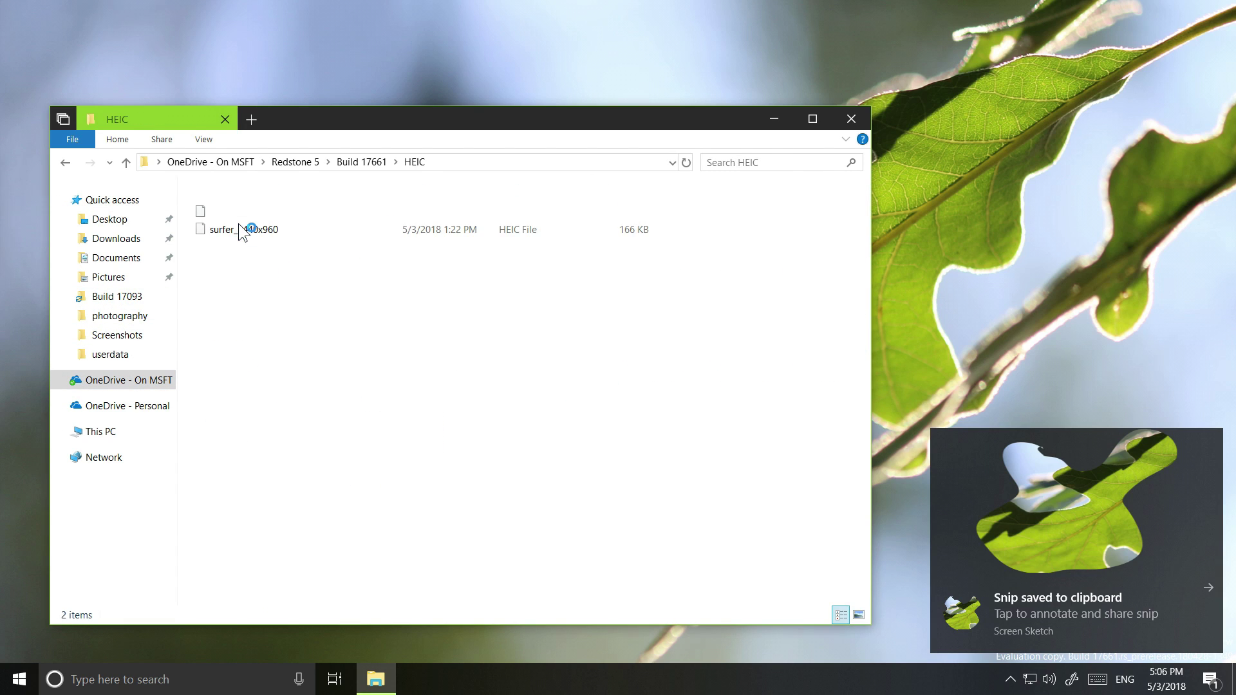
Show the HEIC photos as large icons and bring up autumn_1440x960's context menu.
click(203, 139)
click(321, 301)
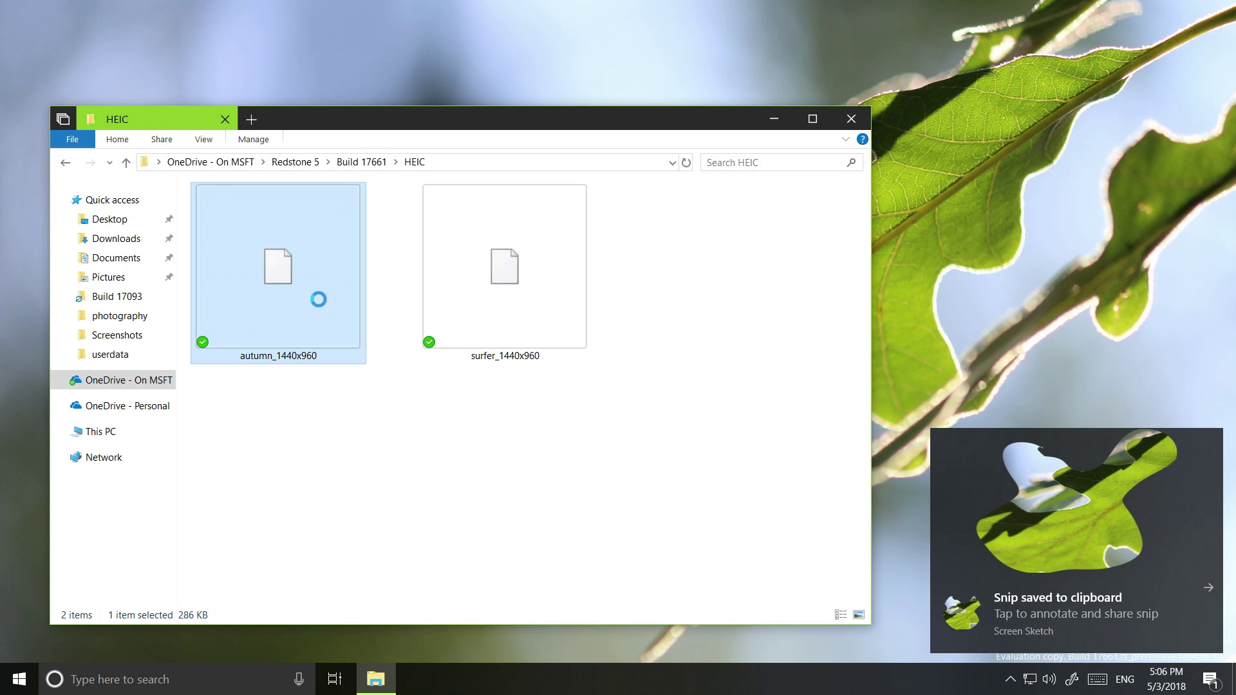
right_click(313, 352)
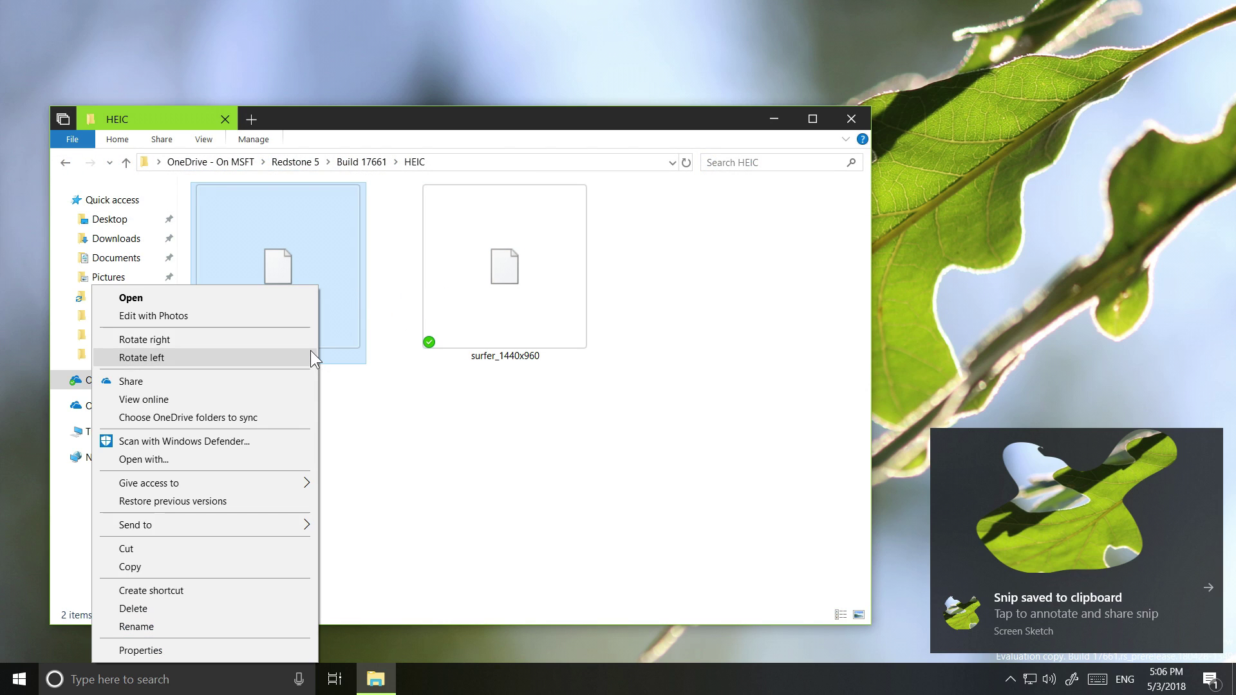
Inspect autumn_1440x960's Properties, noting its HEIC File (.heic) type.
click(201, 652)
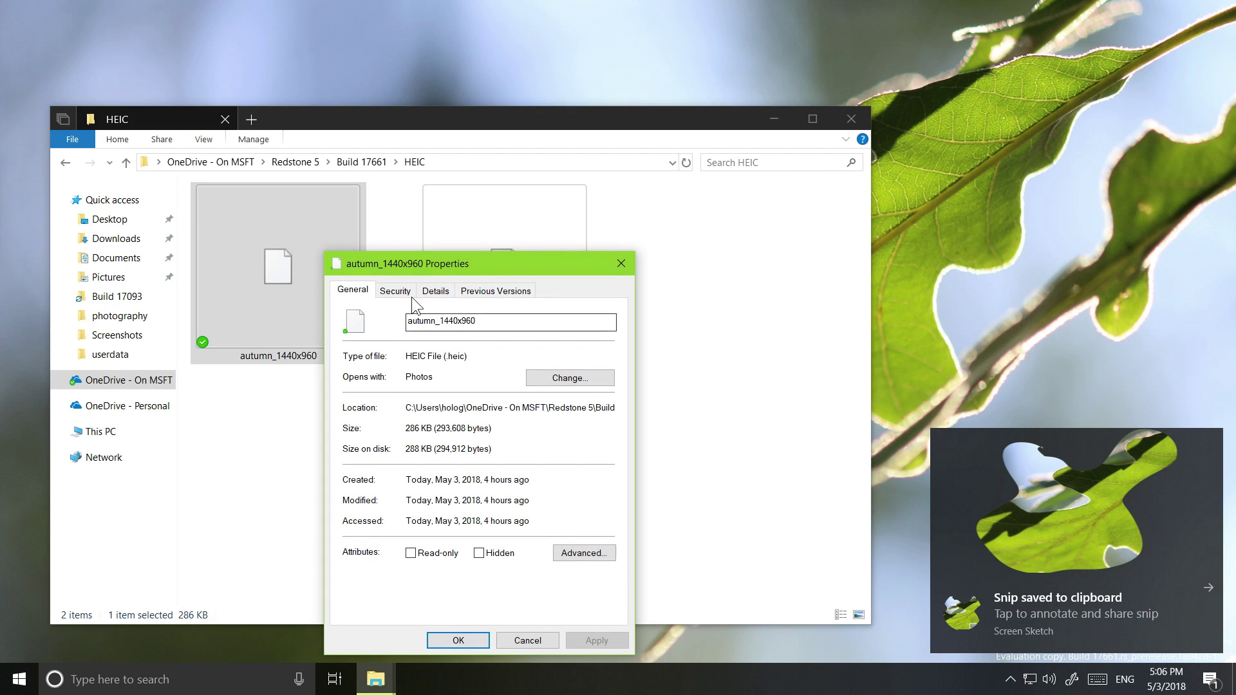
click(434, 291)
click(352, 290)
drag(407, 356, 464, 361)
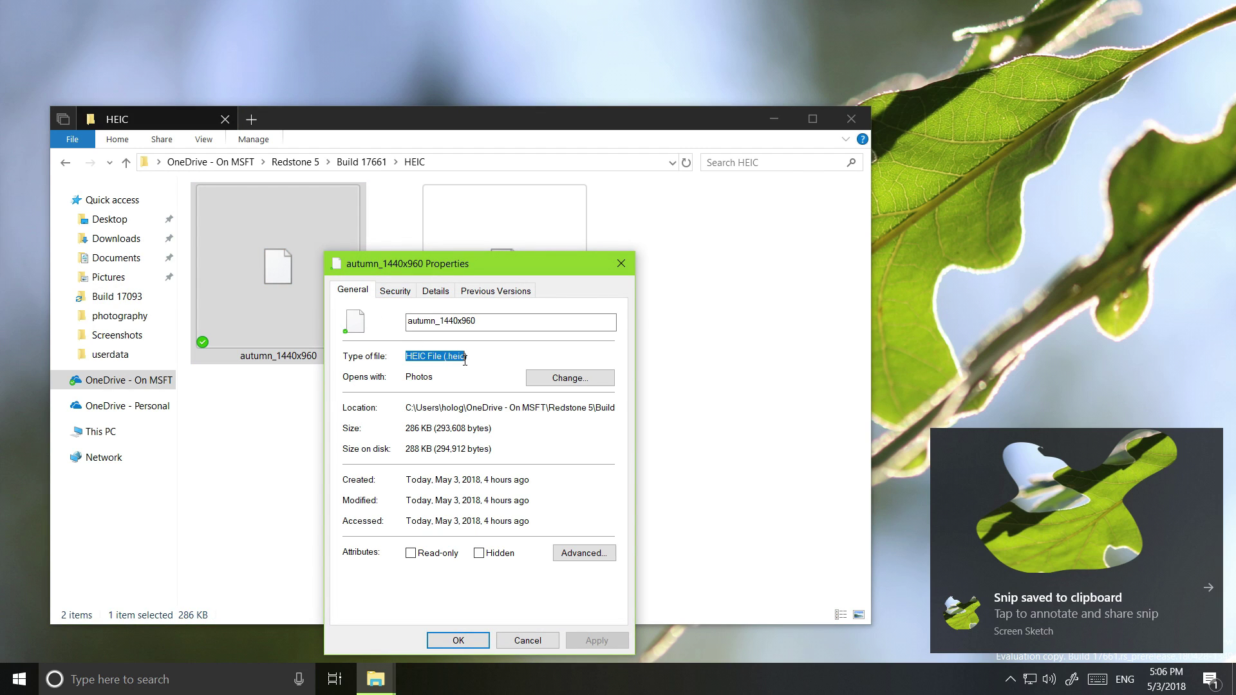
click(621, 259)
Open surfer_1440x960's Properties on the Details tab.
click(507, 266)
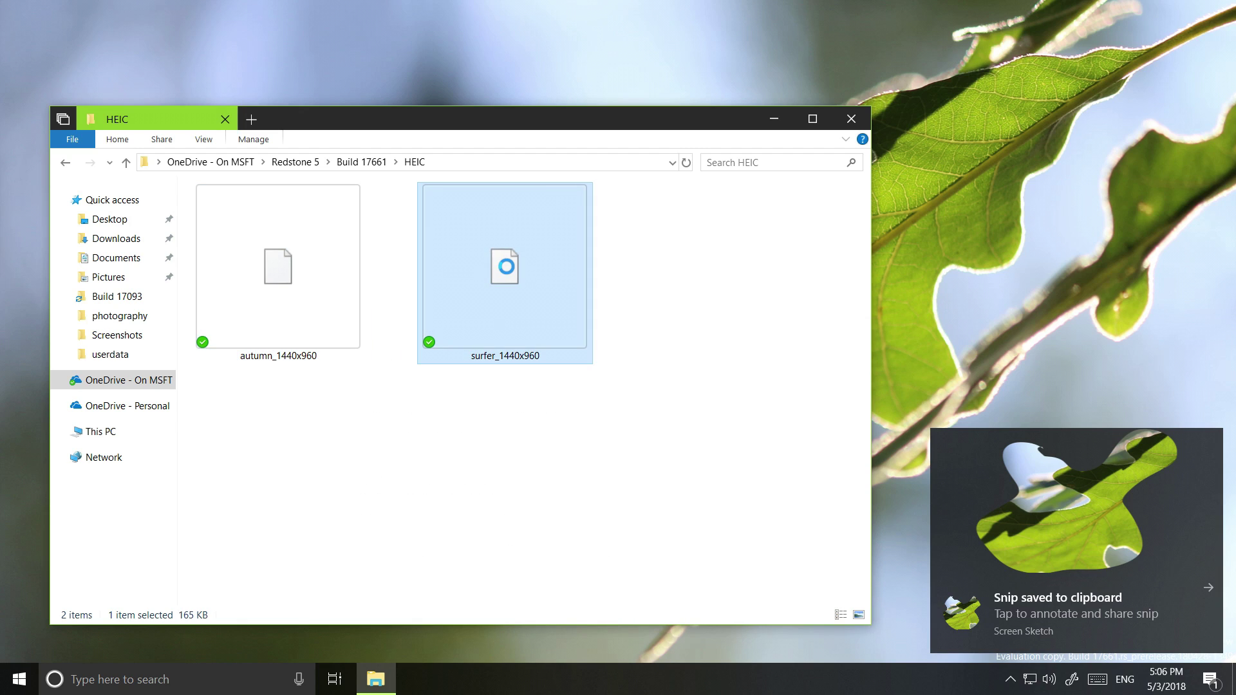
right_click(507, 267)
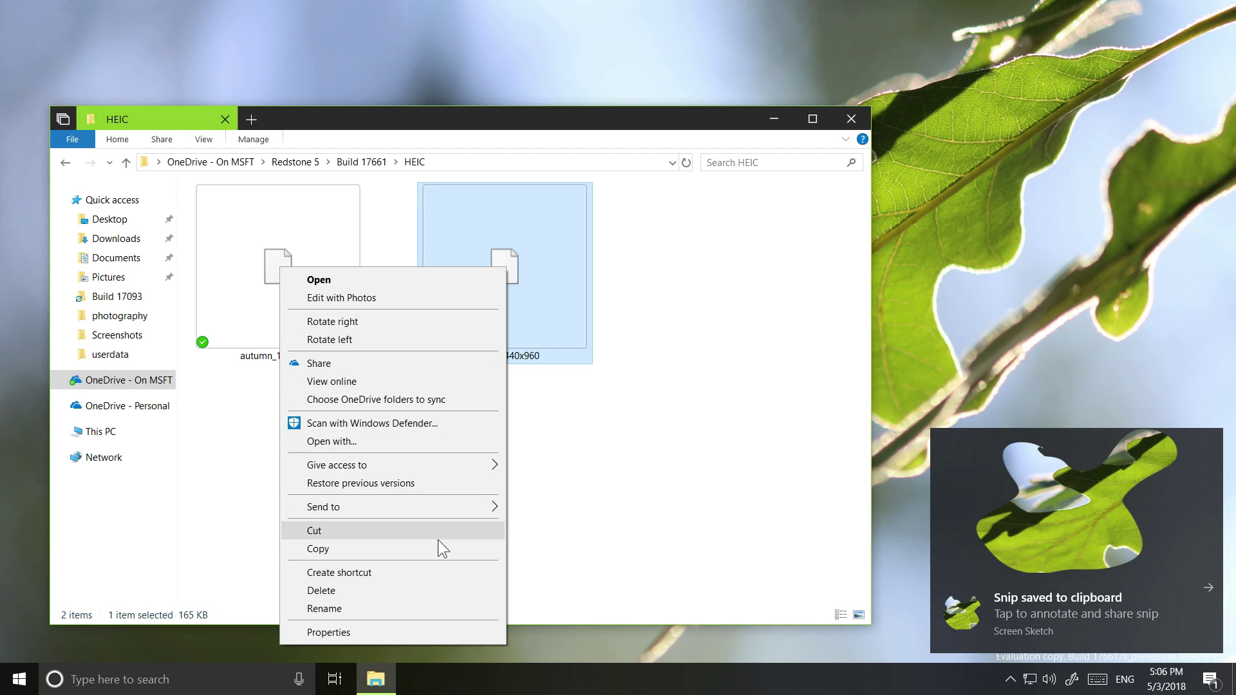
click(424, 629)
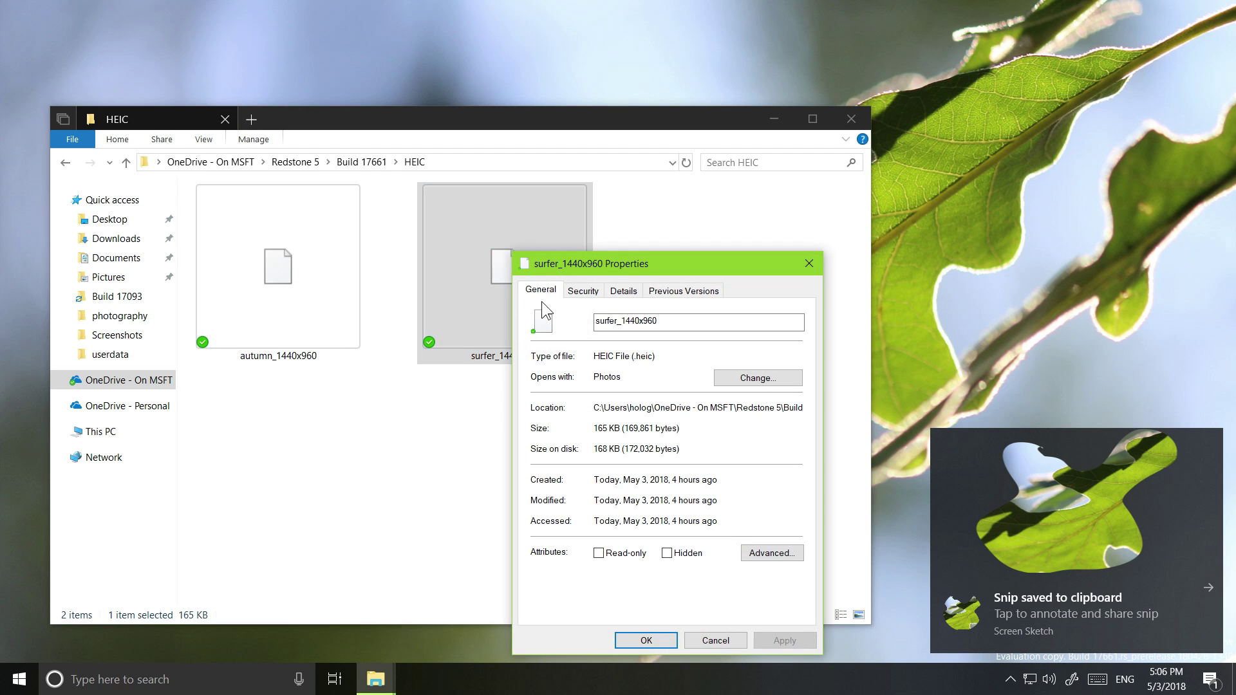
click(618, 296)
scroll(606, 381, down, 4)
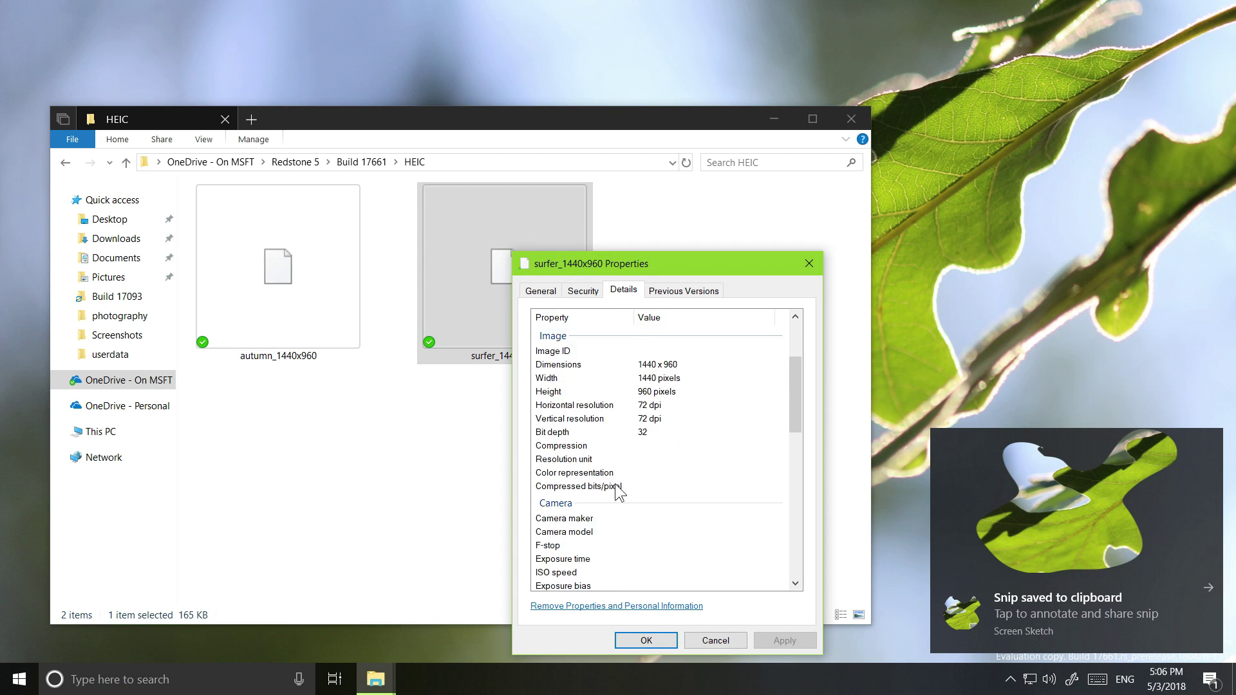
scroll(631, 456, up, 1)
scroll(643, 395, up, 2)
Set surfer_1440x960's Date taken to 5/2/2018, apply it, and open the photo in Photos.
click(704, 395)
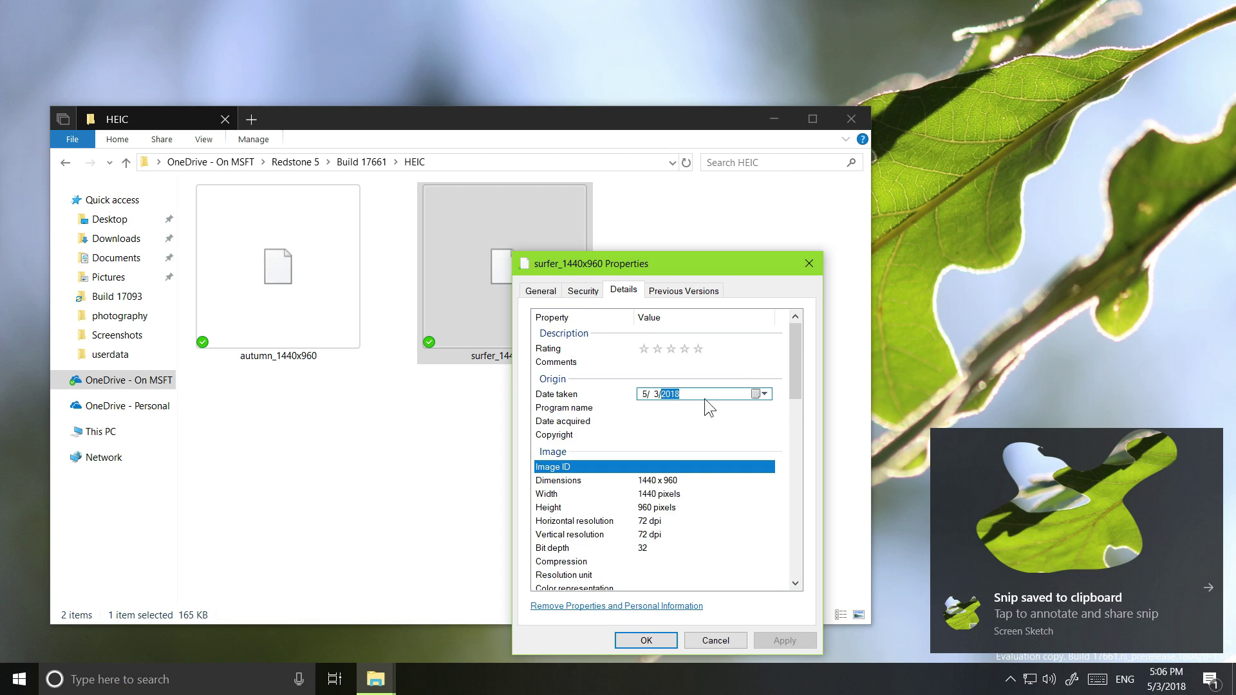
click(763, 393)
click(708, 446)
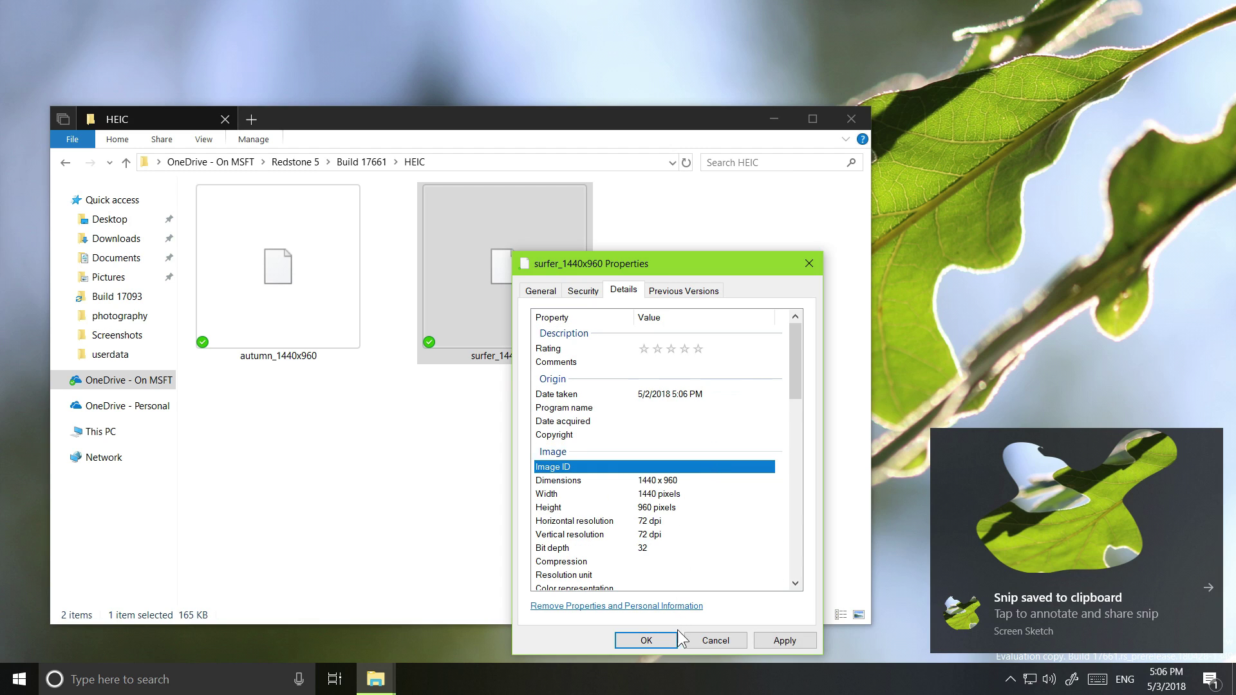
click(768, 643)
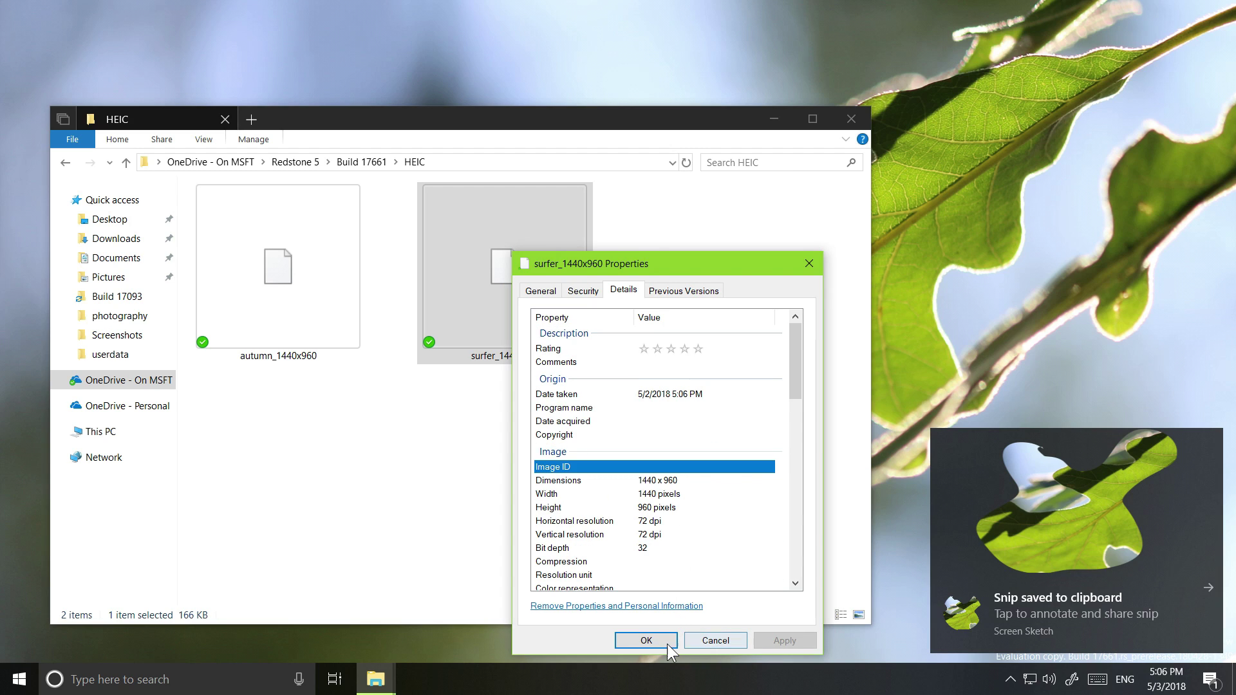
click(647, 640)
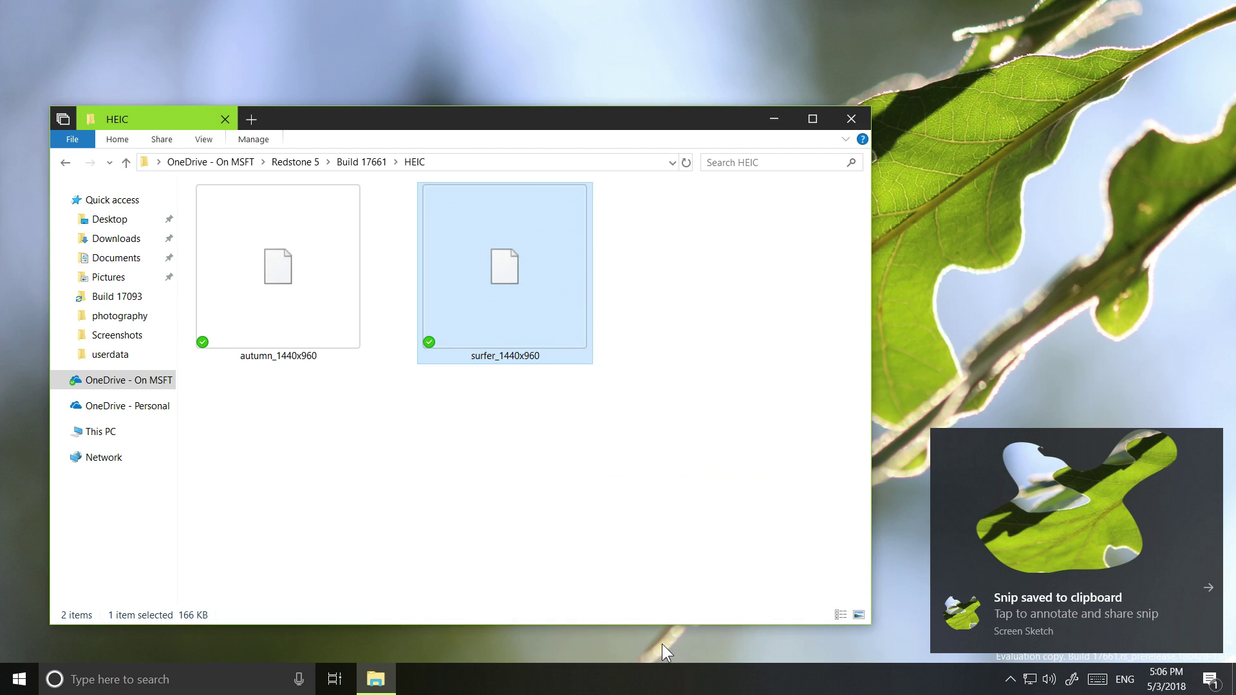
double_click(512, 319)
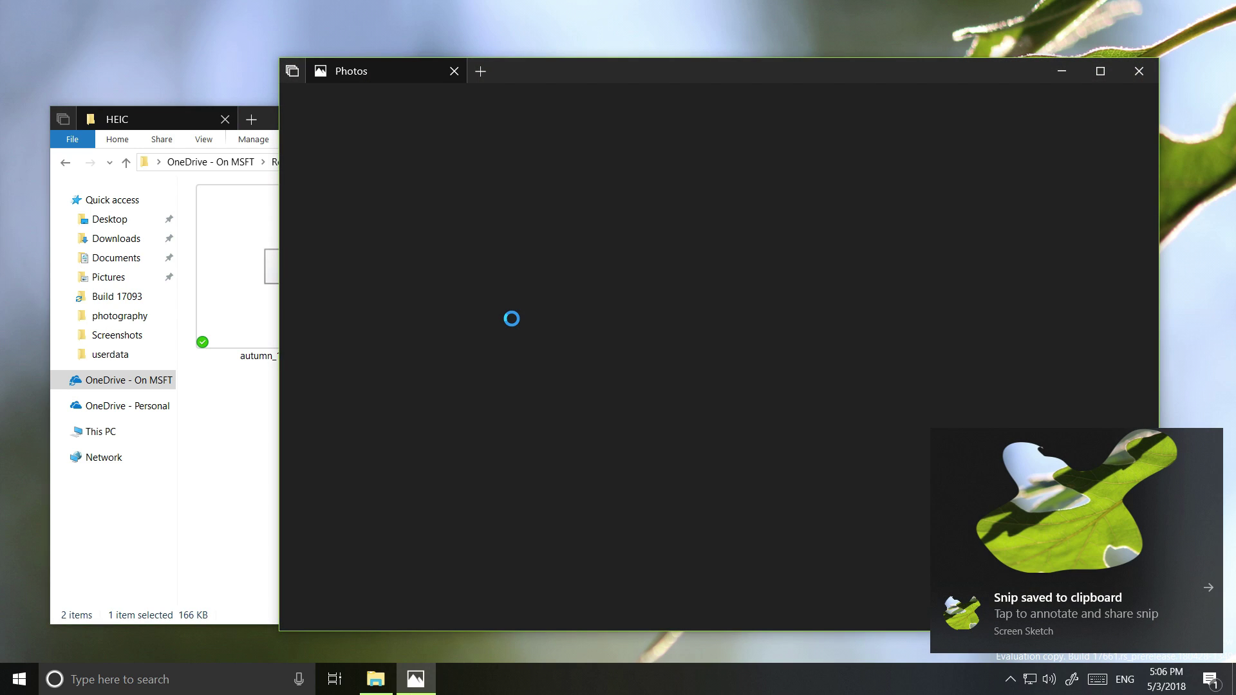
Dismiss the snip notification, rearrange the Photos window, and reopen surfer_1440x960.
drag(523, 71, 329, 83)
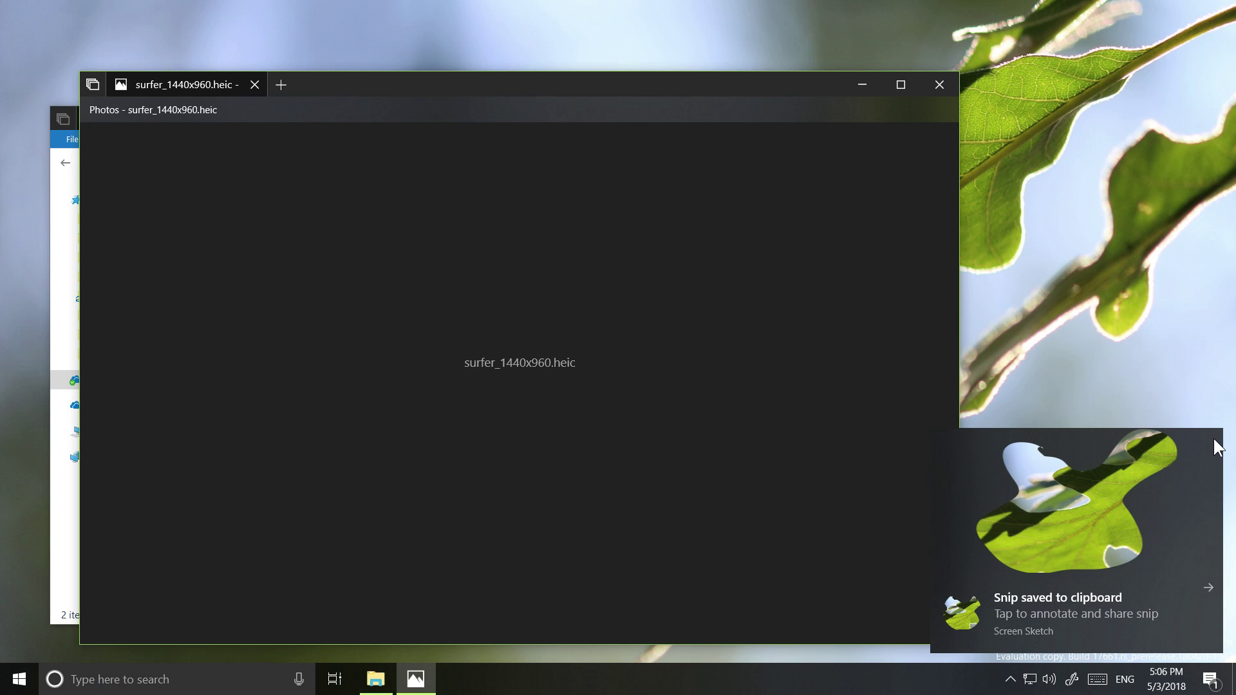
click(1208, 588)
drag(349, 93, 658, 196)
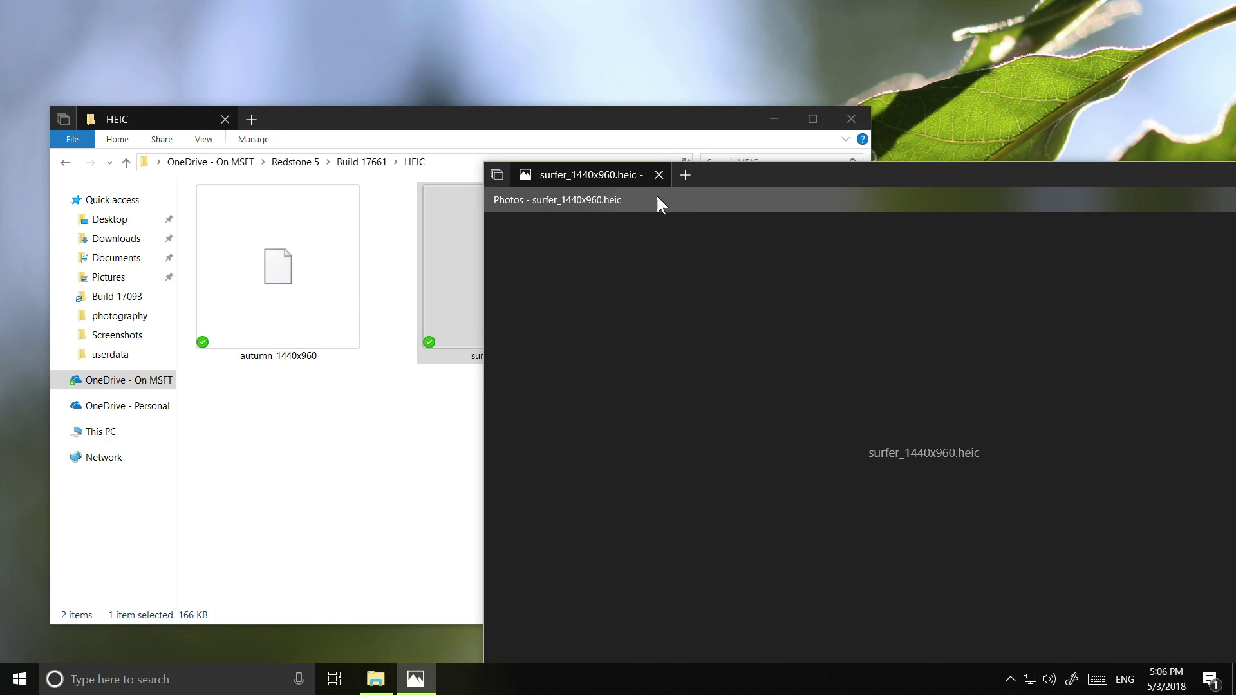
double_click(437, 264)
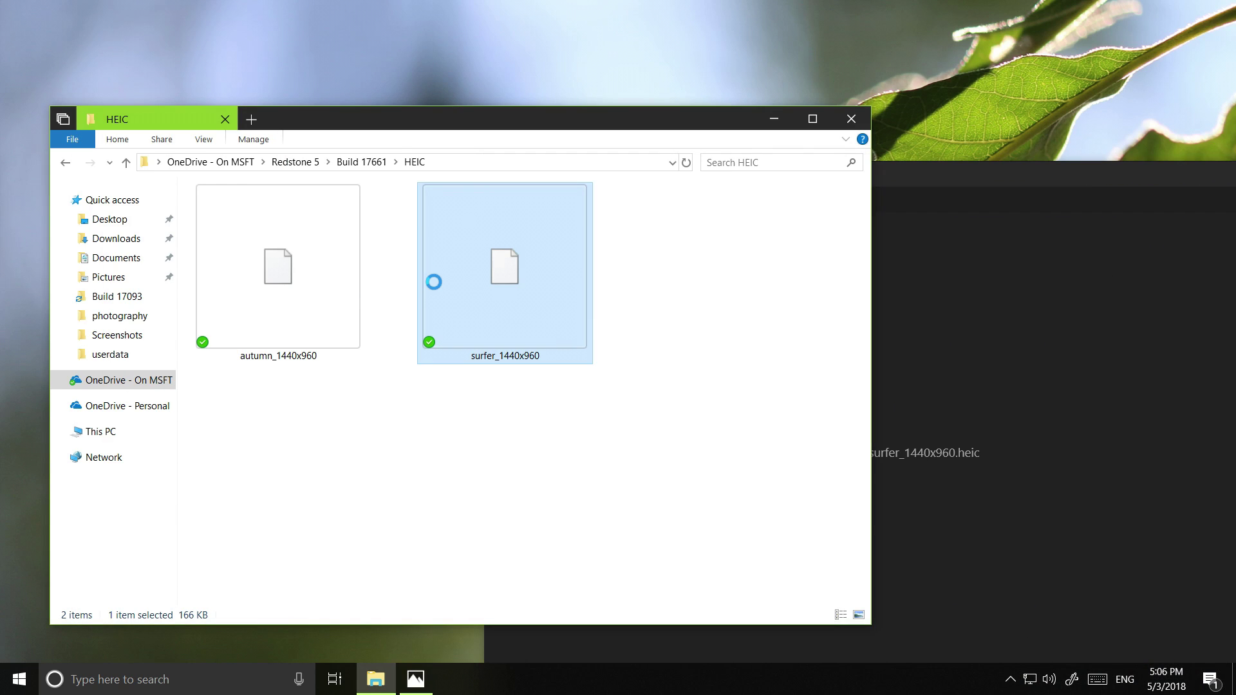
right_click(485, 291)
drag(912, 185, 569, 92)
Run Get updates on Microsoft Store's Downloads and updates page, then minimize the Store.
click(20, 679)
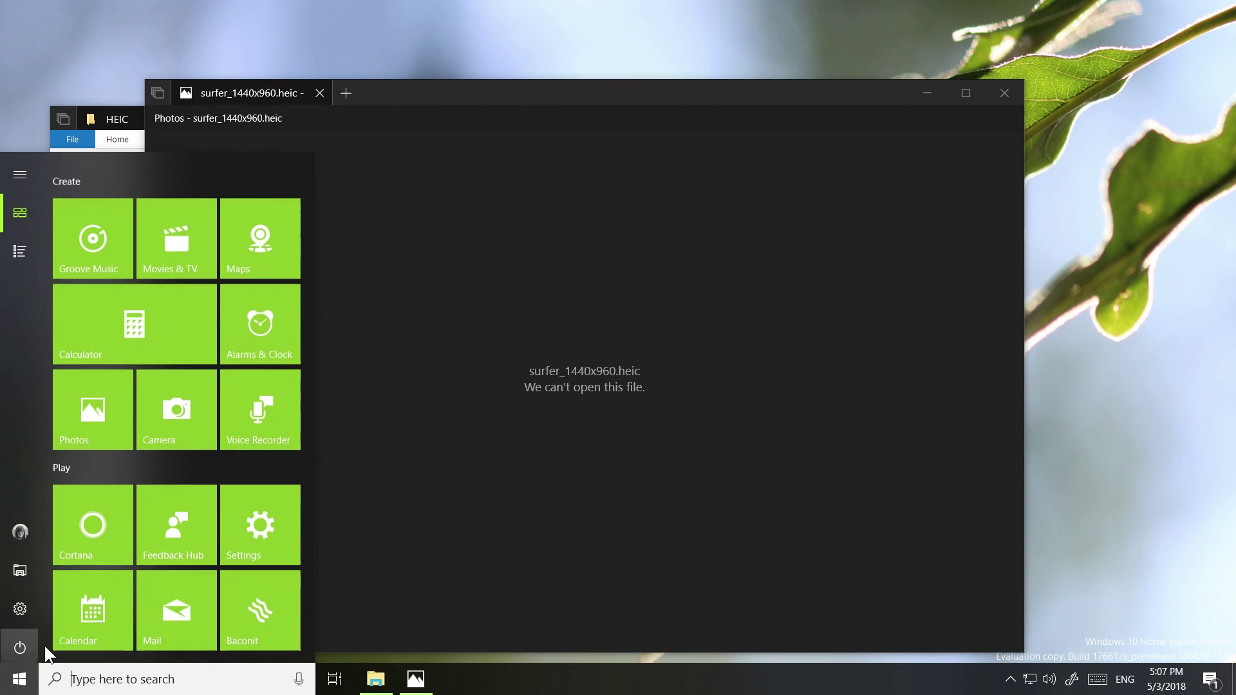
scroll(190, 491, down, 5)
click(198, 496)
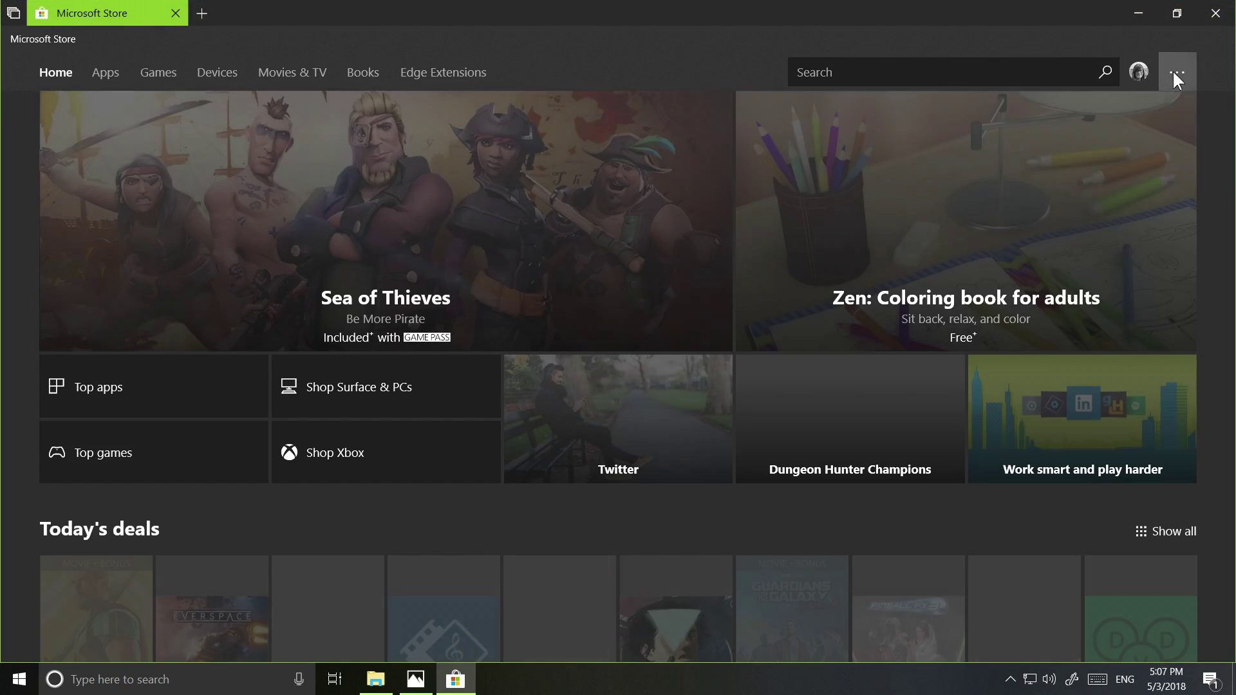
click(1172, 73)
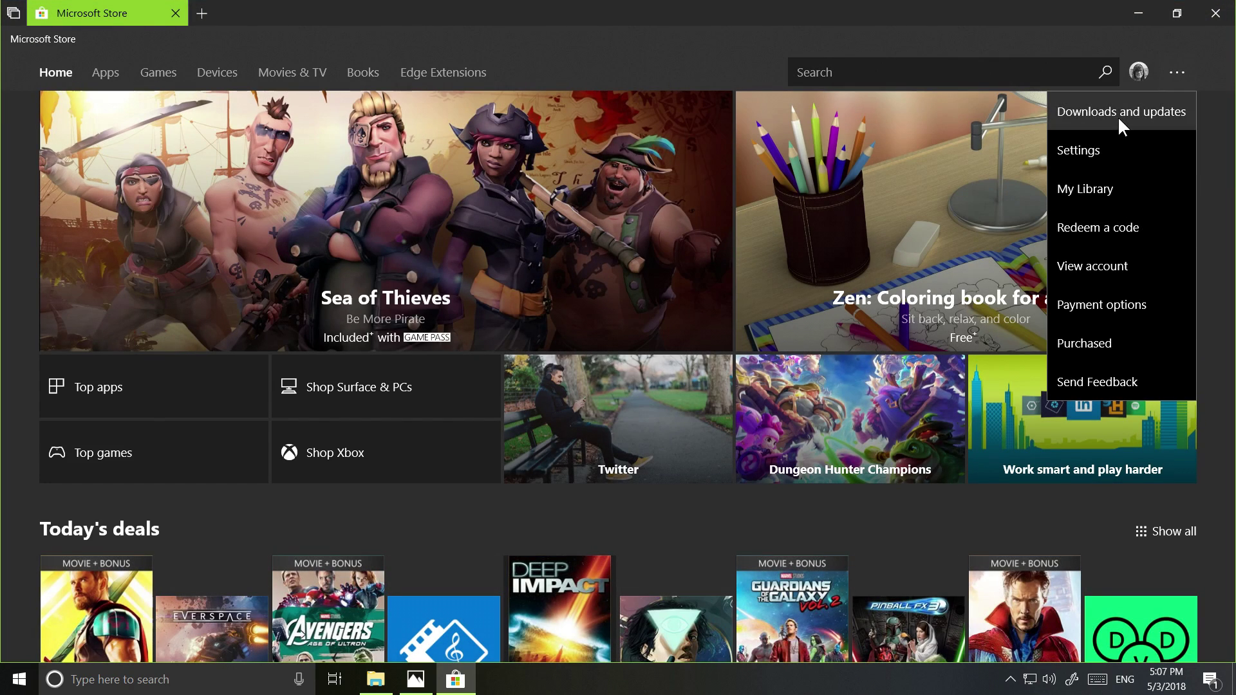
click(1118, 115)
click(1150, 122)
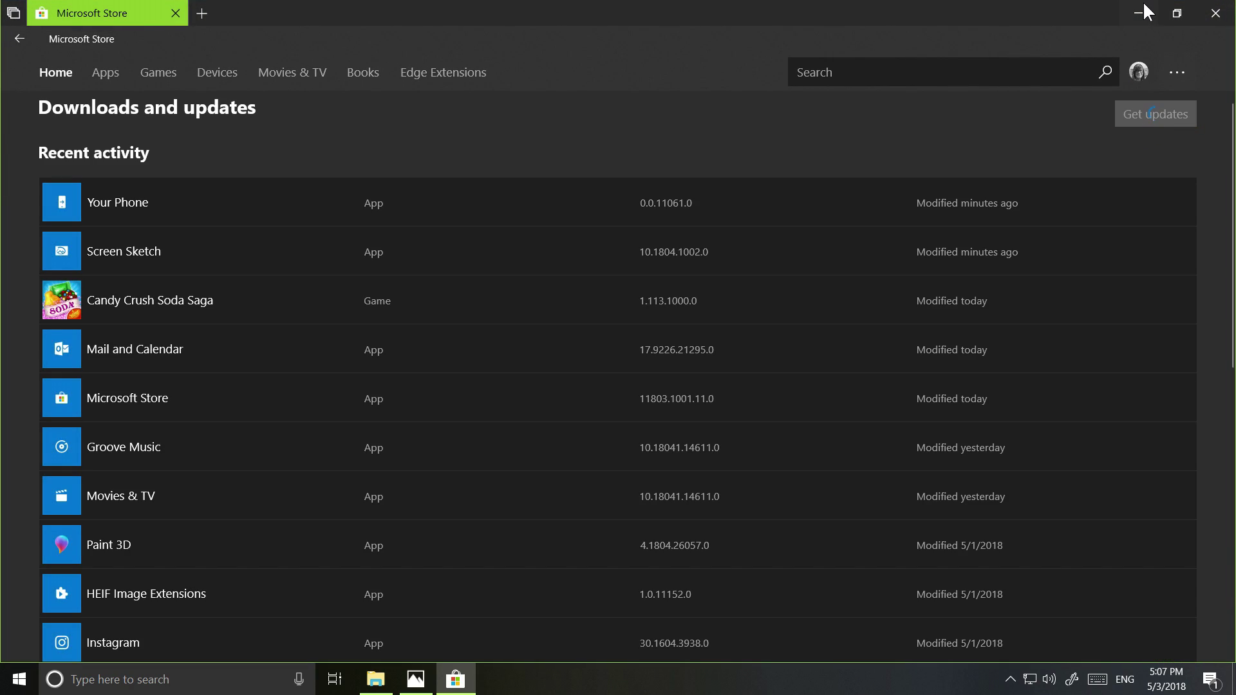
click(1138, 13)
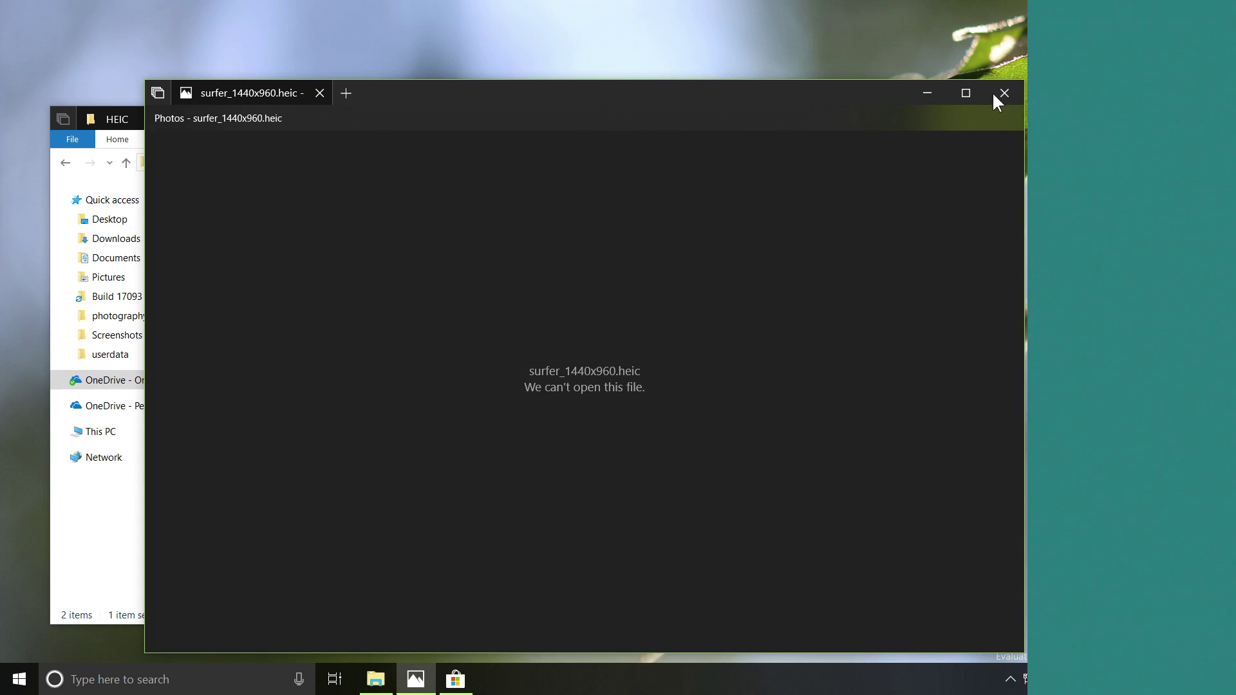